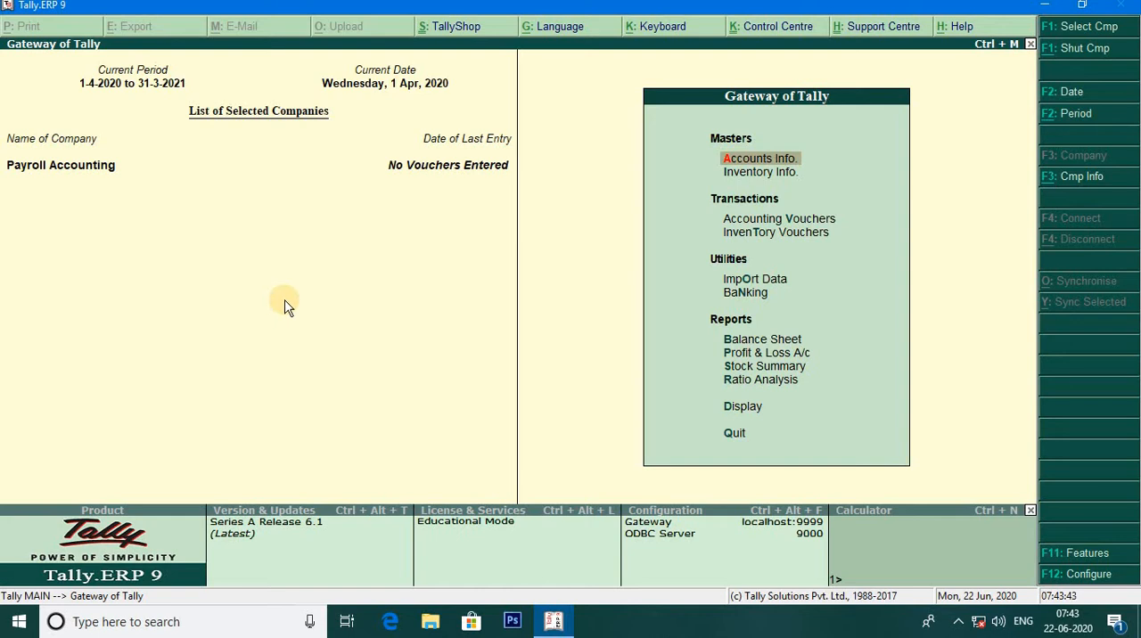
- Enable Maintain payroll in the company's accounting features, save the settings, and return to the Gateway of Tally
key(F11)
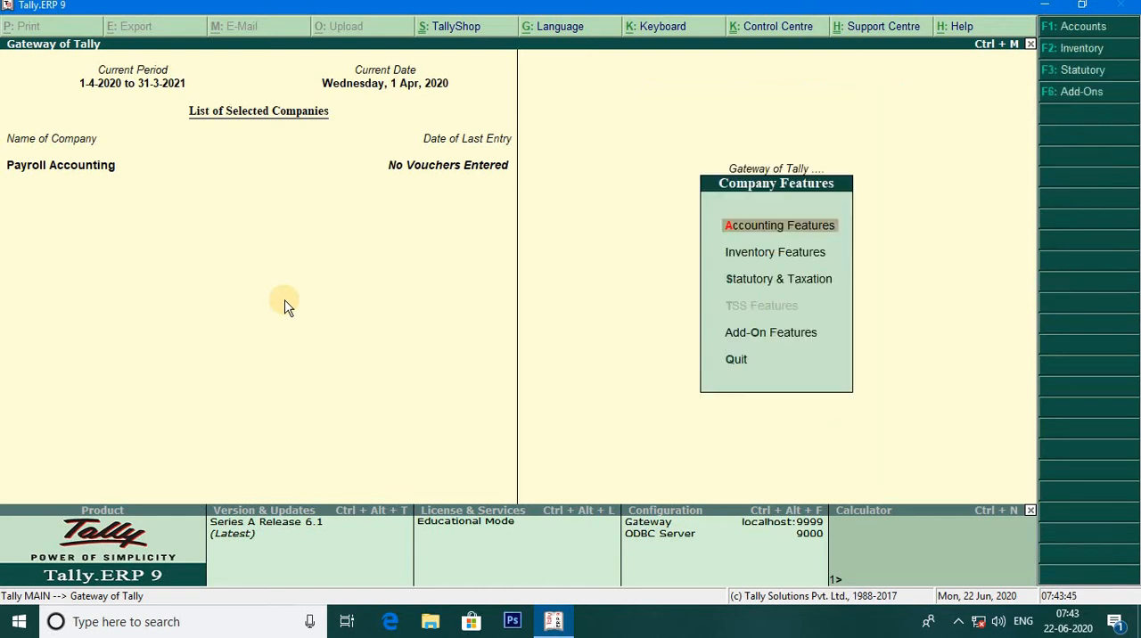
key(Return)
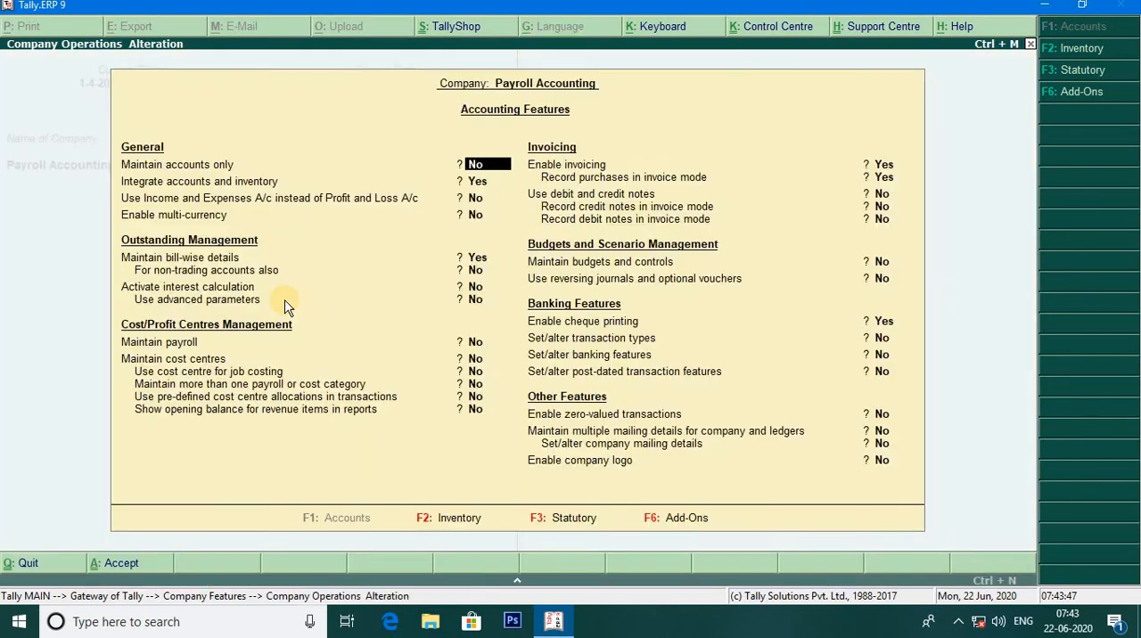
key(Return)
key(Return)
key(Return)
key(Return)
key(Return)
key(Return)
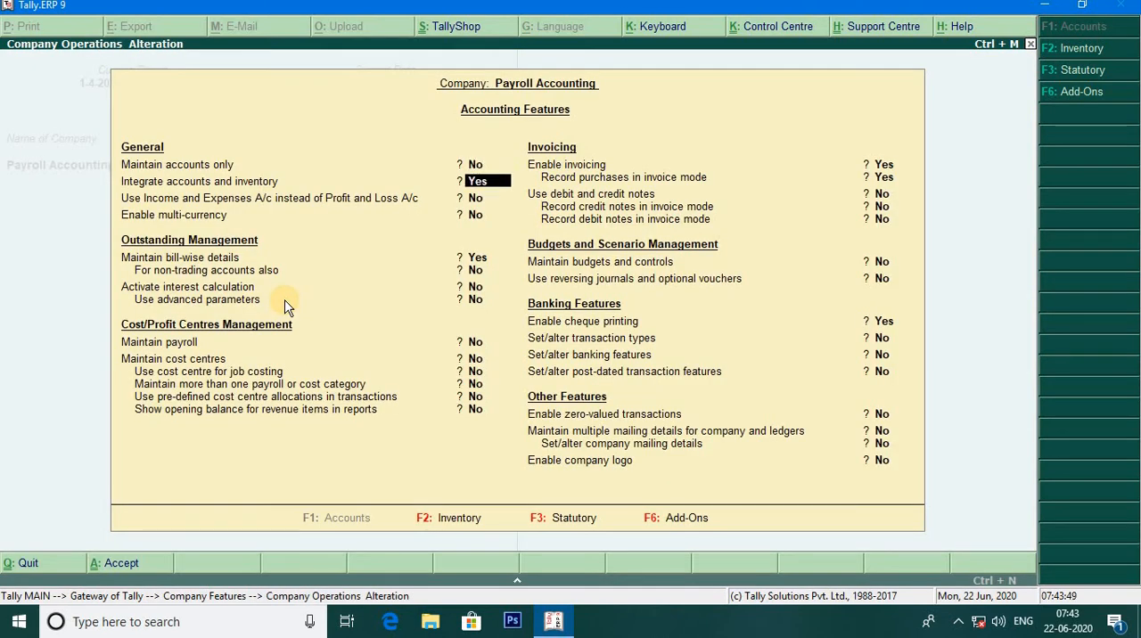
key(Return)
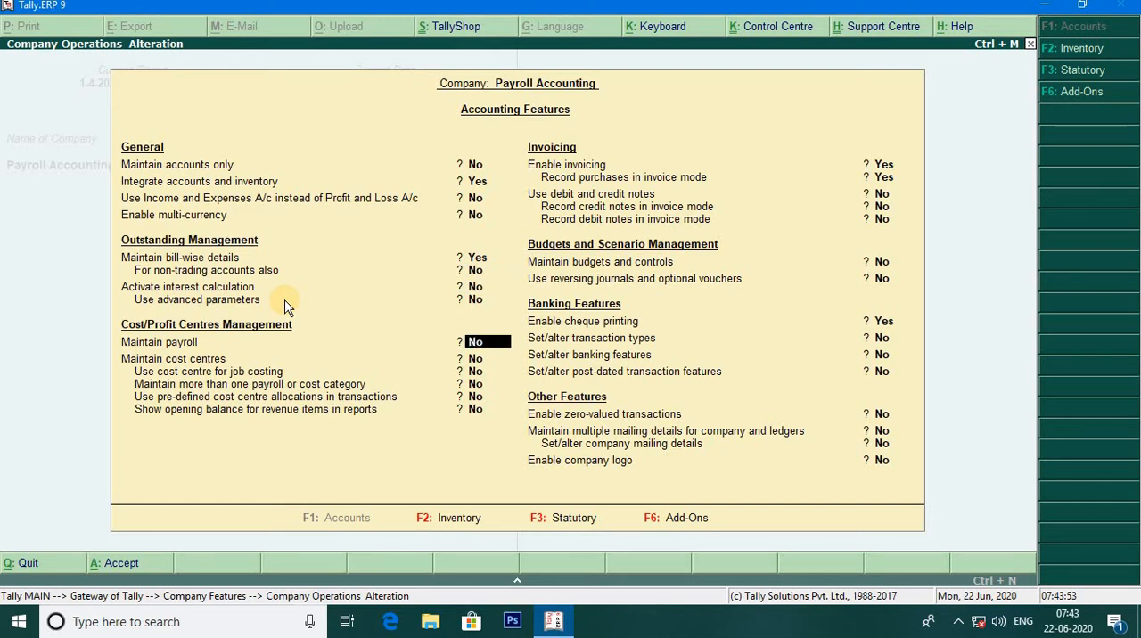
text(y)
key(Return)
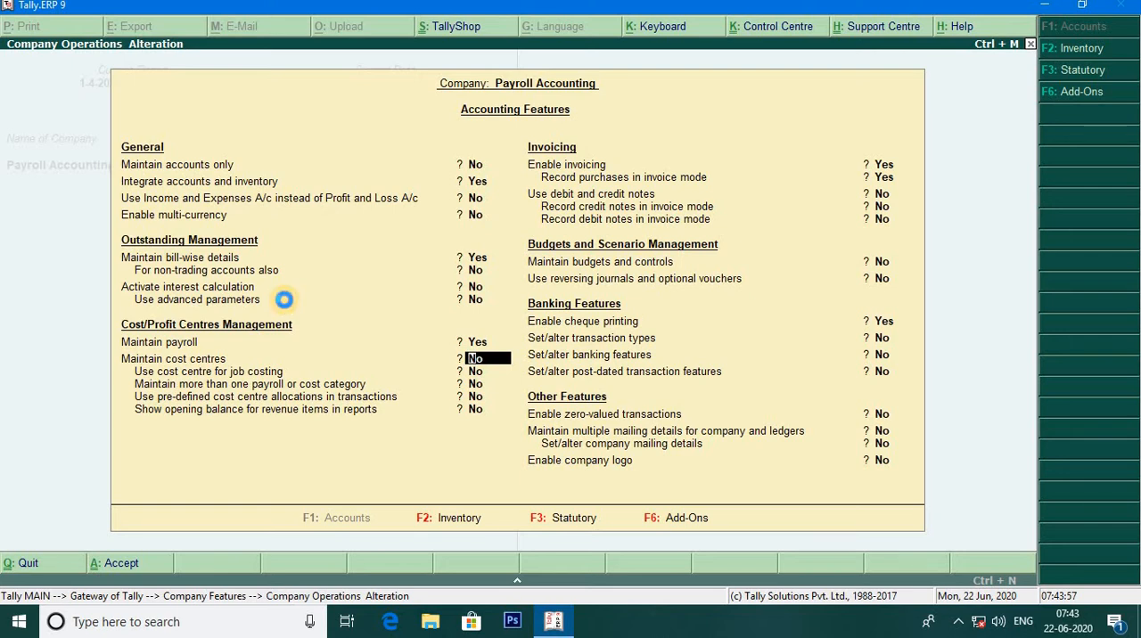
key(ctrl+a)
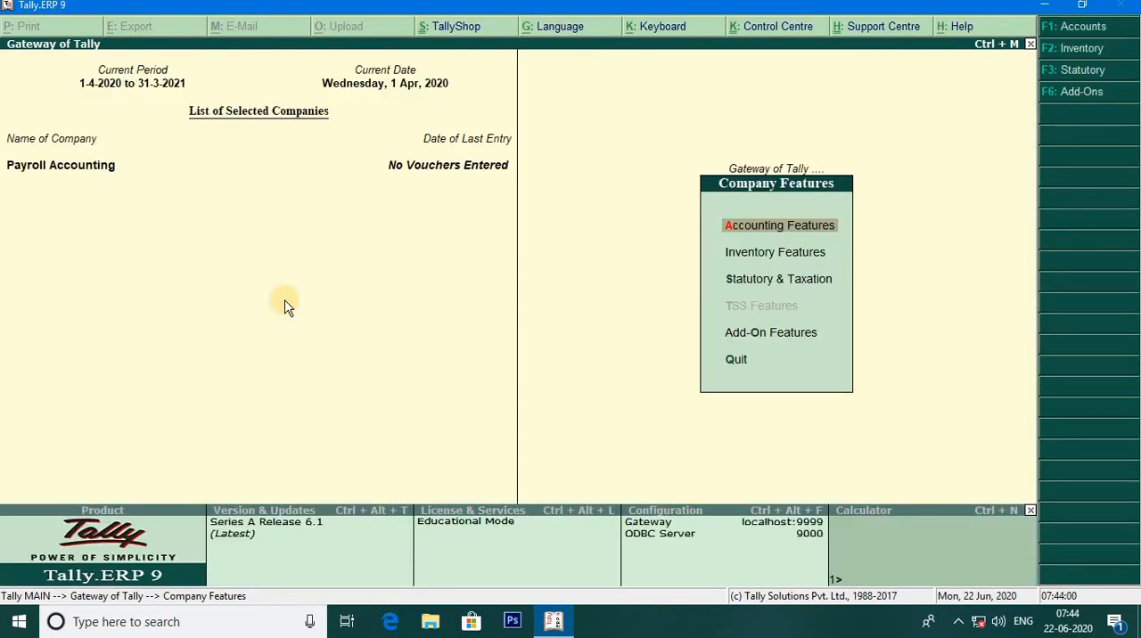
key(Escape)
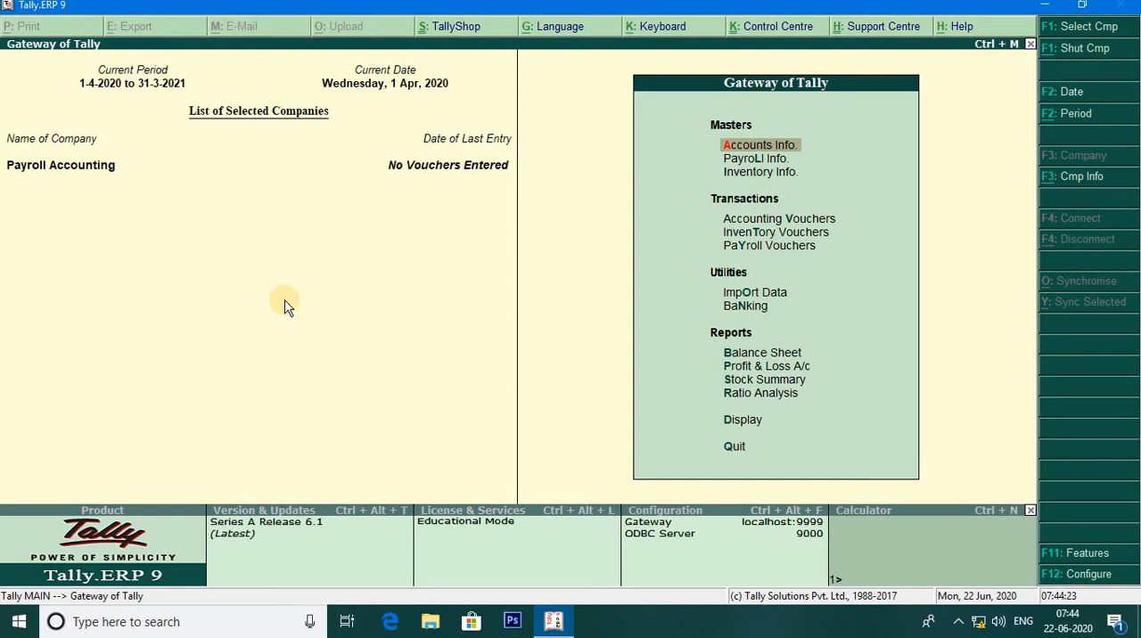
key(Down)
key(Return)
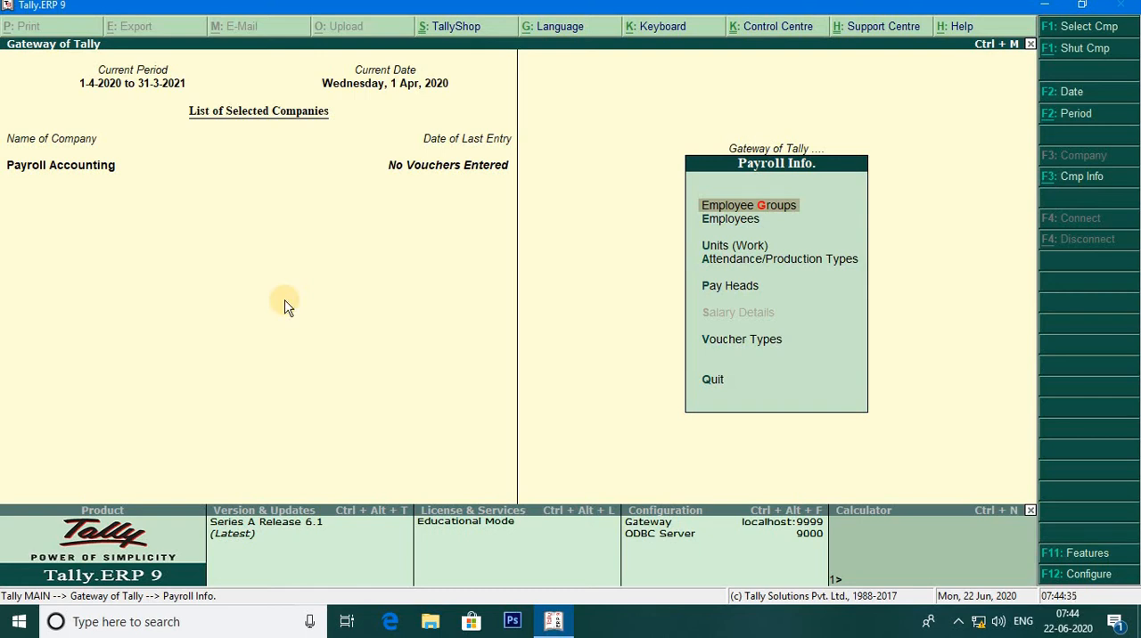
key(Escape)
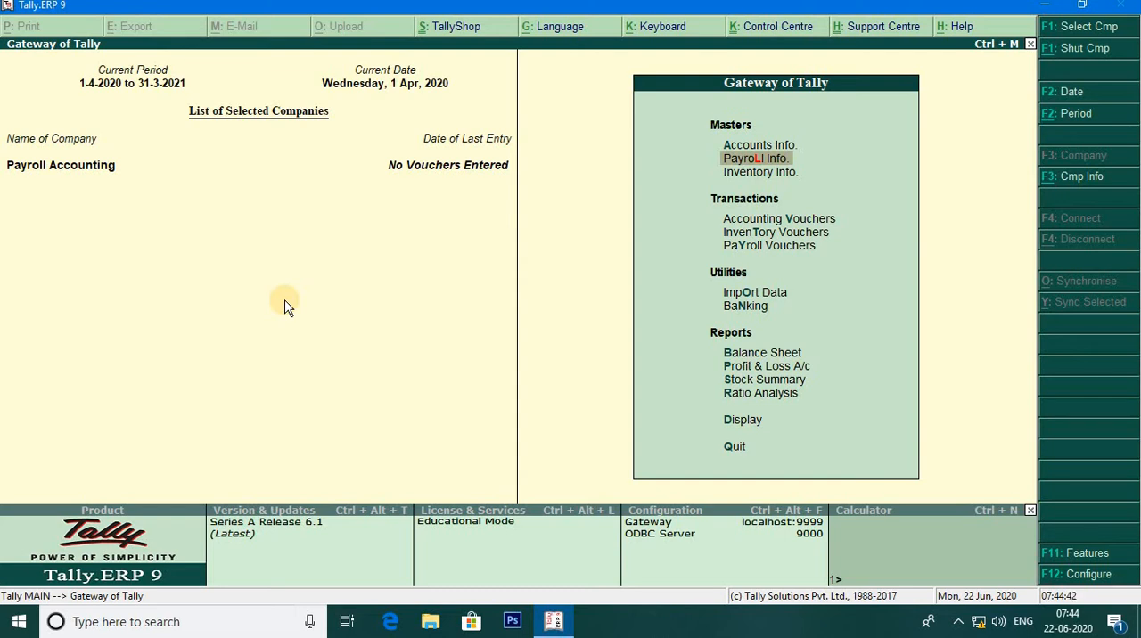
key(Return)
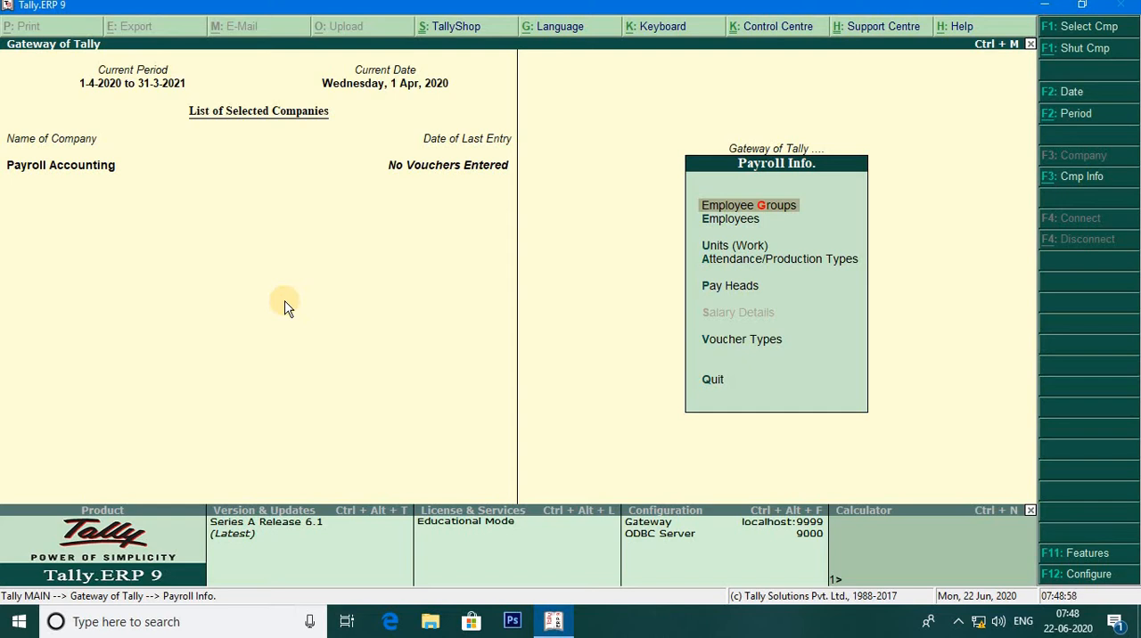
key(Escape)
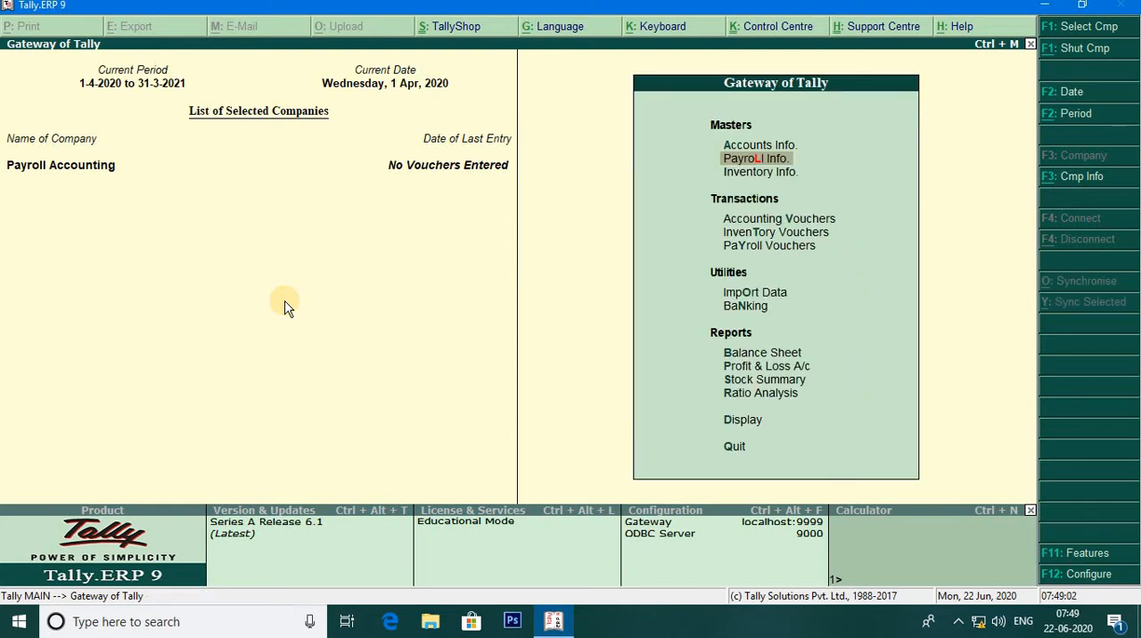
- Enable Maintain more than one payroll or cost category in the company's accounting features and save the settings
key(F11)
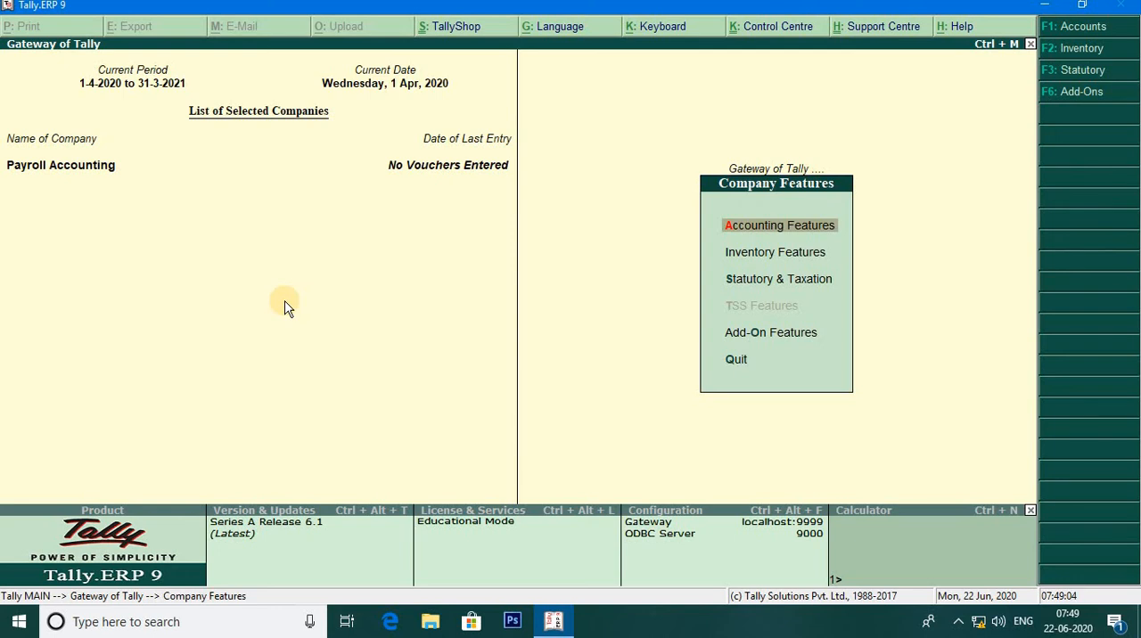
key(Return)
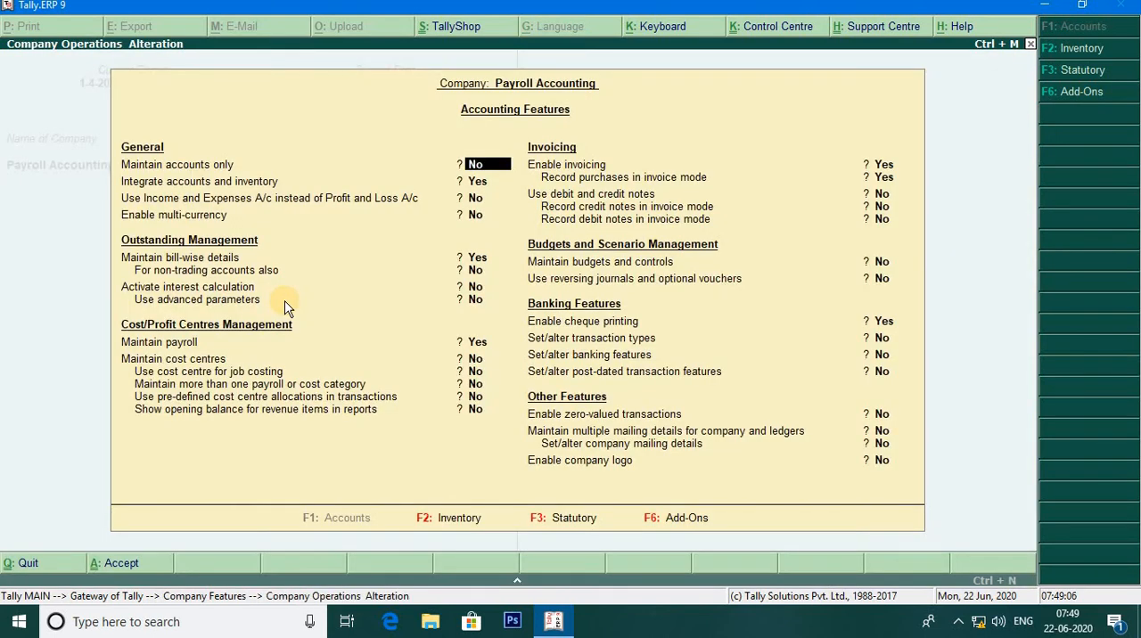
key(Return)
key(Return)
key(Return)
key(Return)
key(Return)
key(Return)
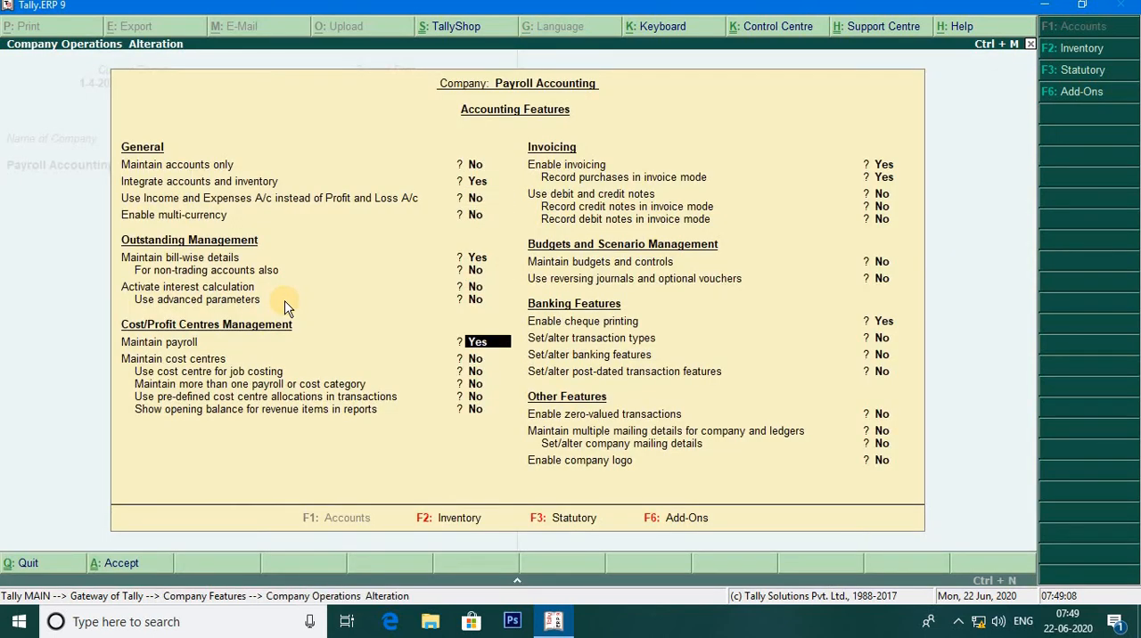
key(Return)
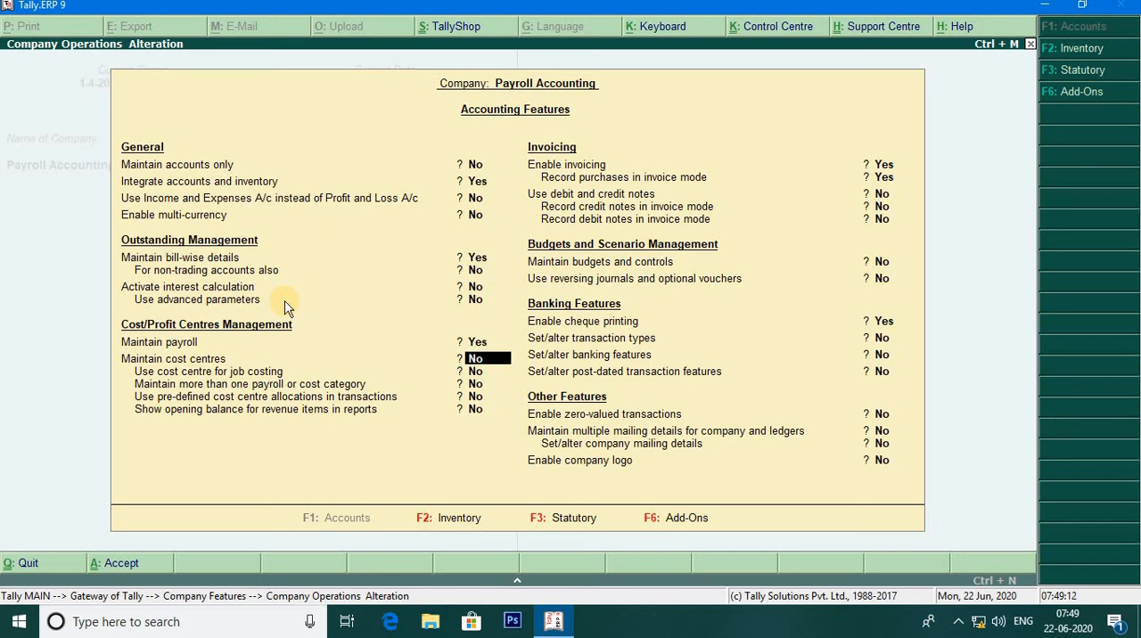
key(Return)
key(Return)
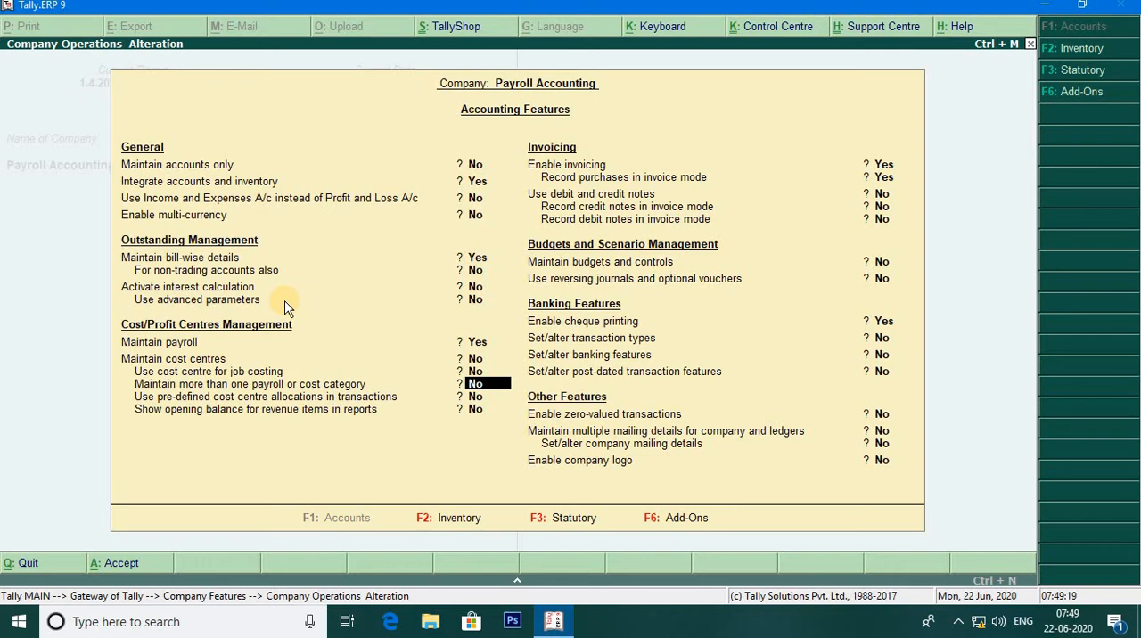
key(y)
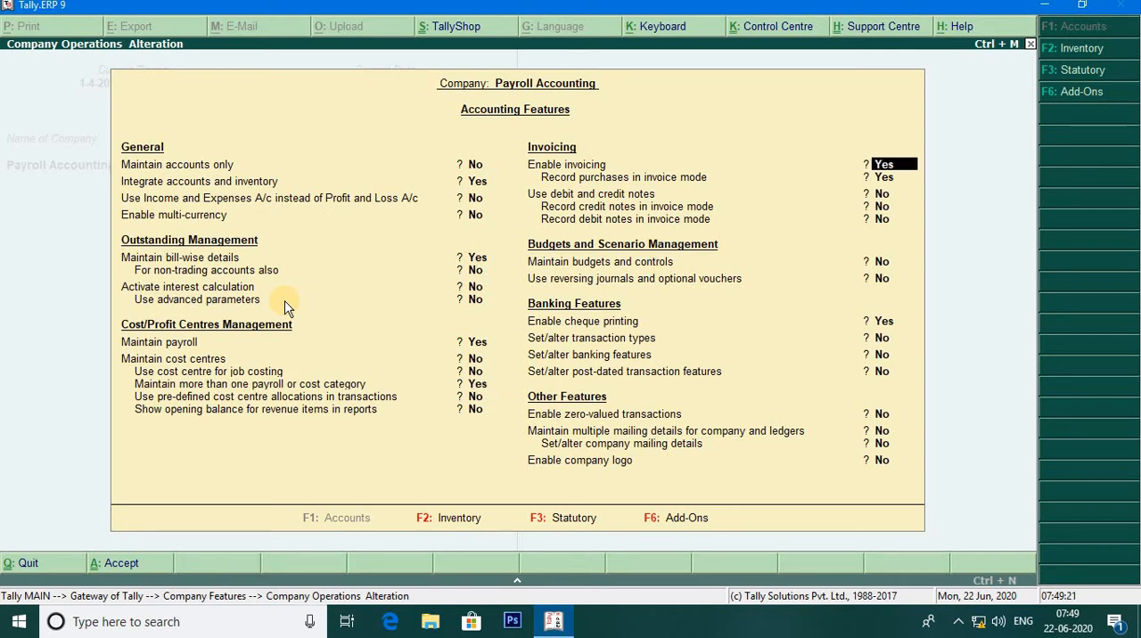
key(ctrl+a)
key(Escape)
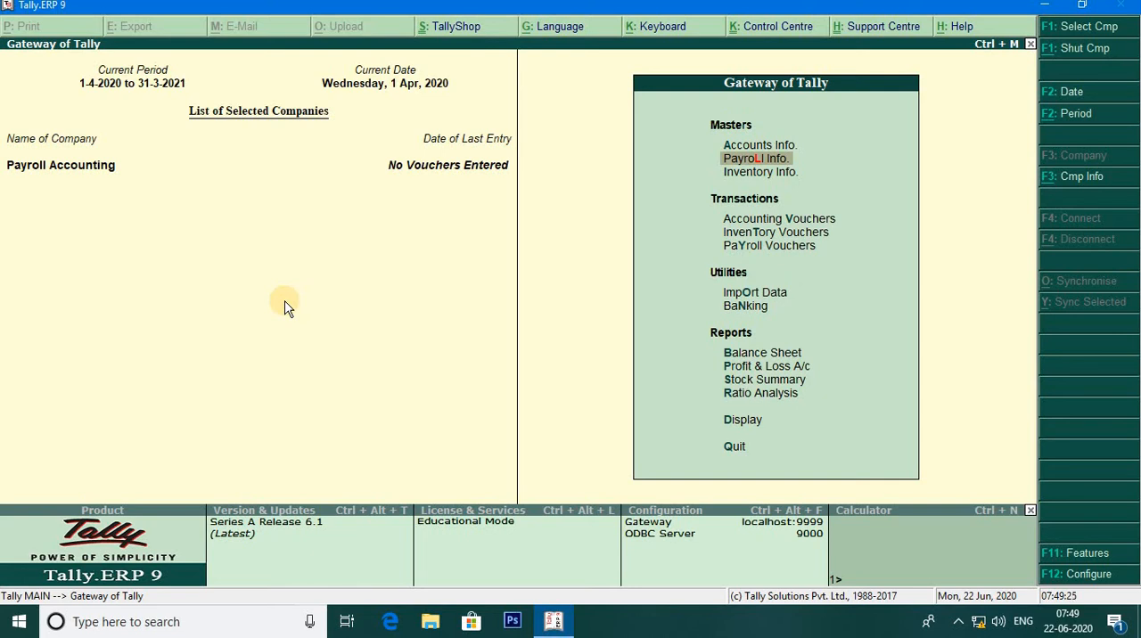
- Create a single employee category named Head Office, keeping the default allocation options
key(Return)
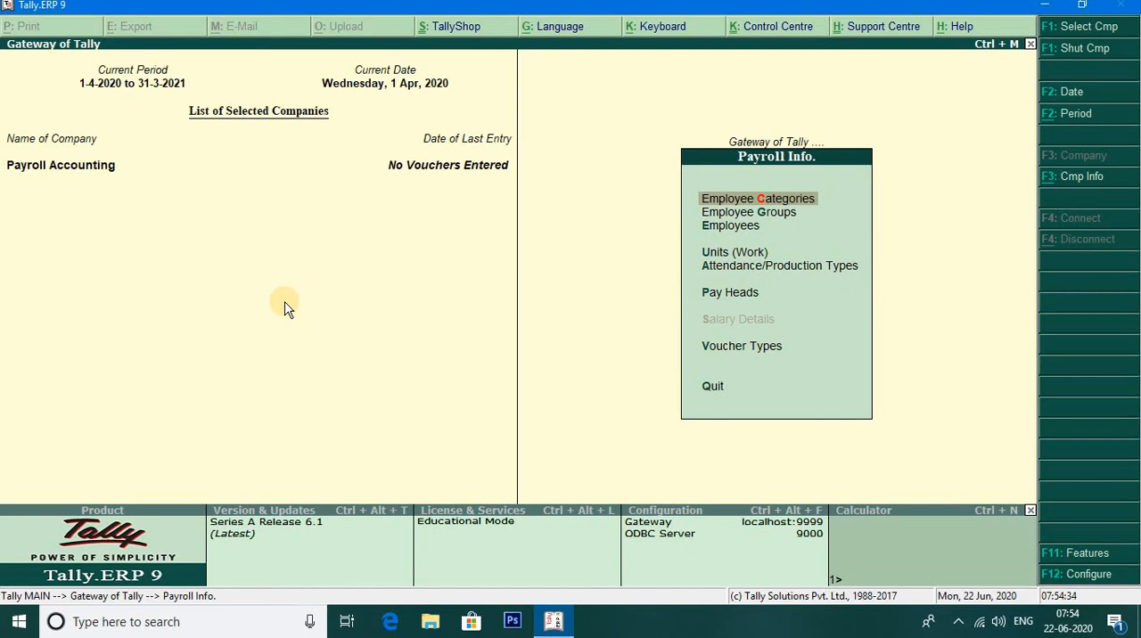
key(Return)
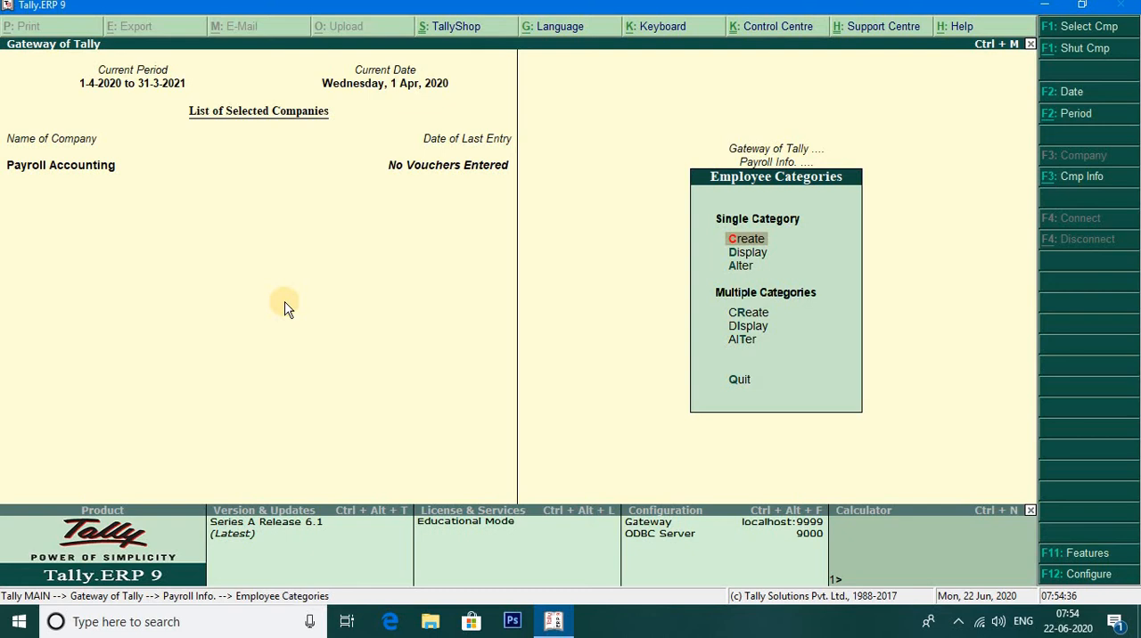
key(Return)
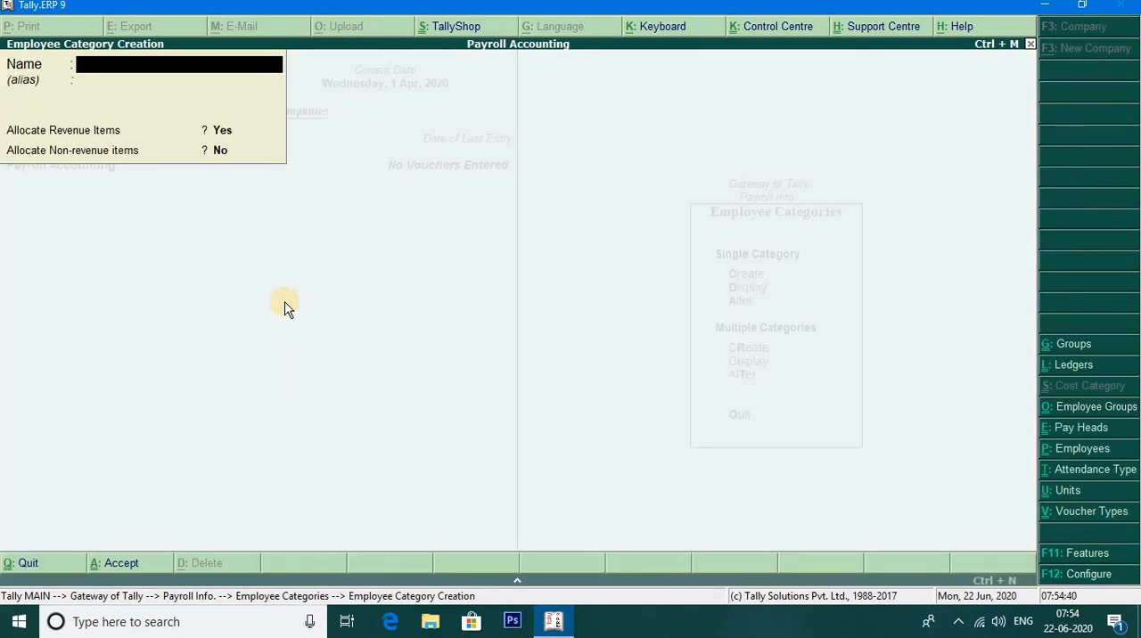
text(Head Office)
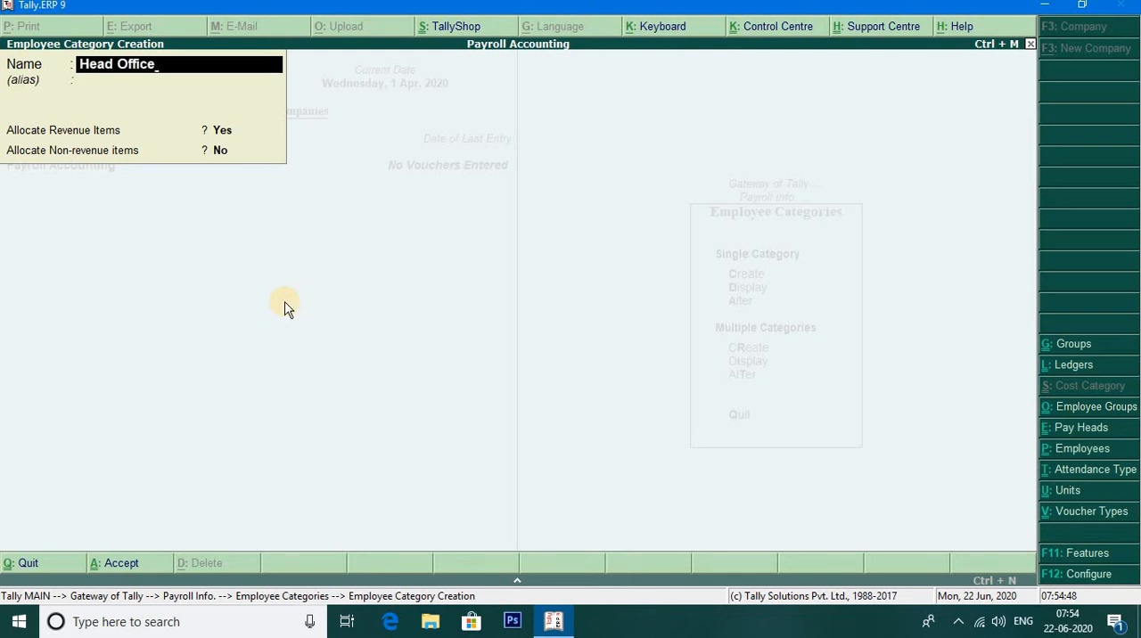
key(Return)
key(ctrl+a)
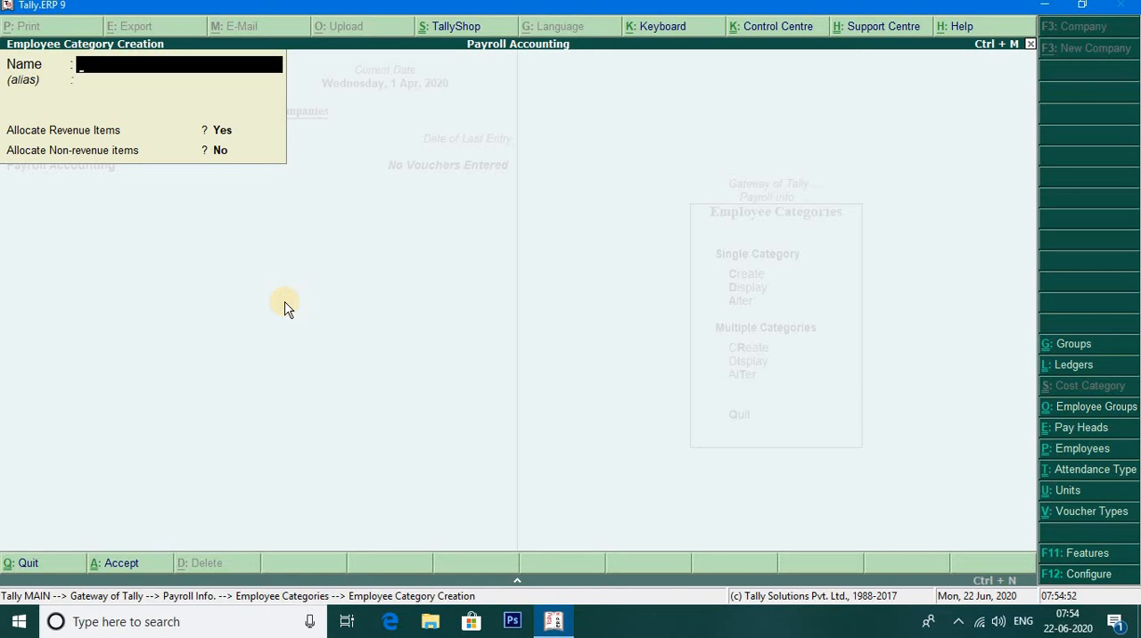
- Create a second employee category named Regional Office with the default allocation options and return to Payroll Info
text(Regional Office)
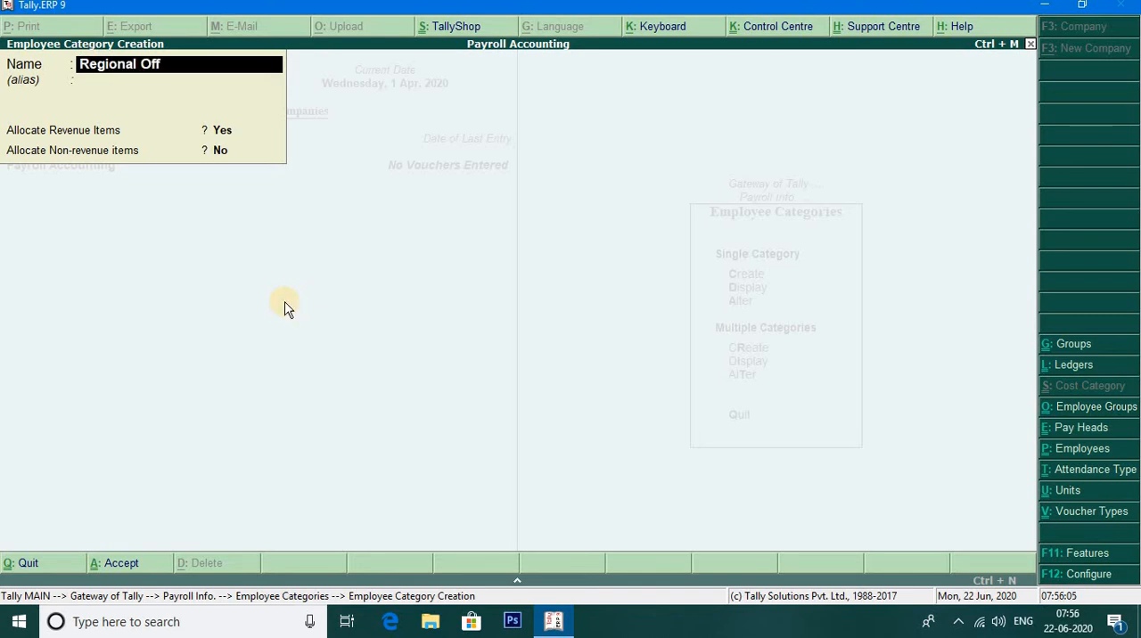
key(Return)
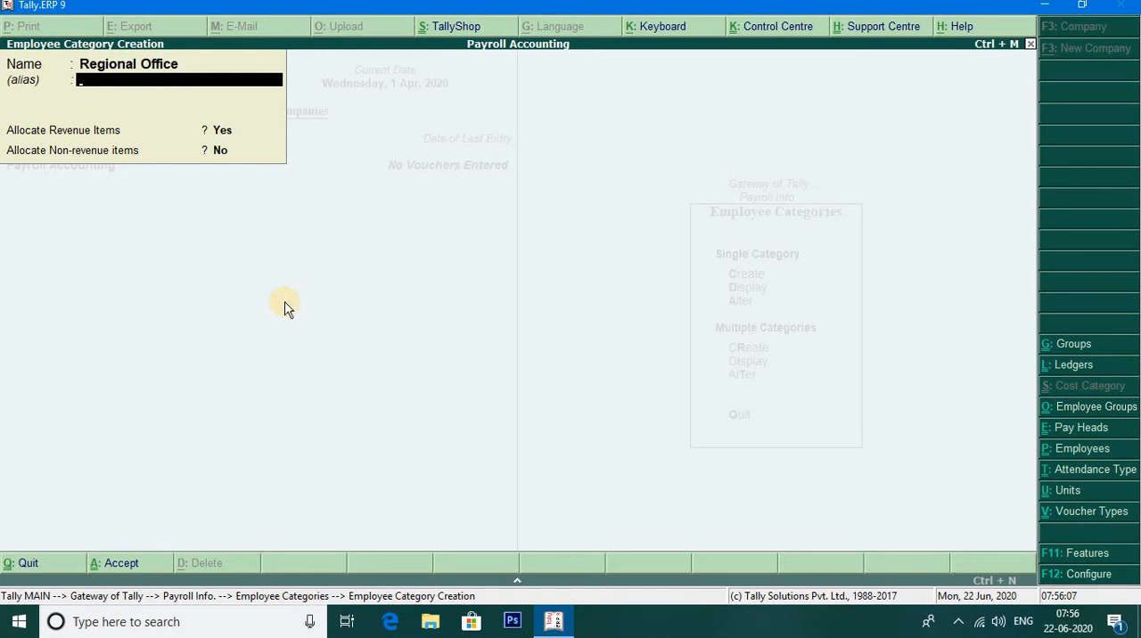
key(ctrl+a)
key(Escape)
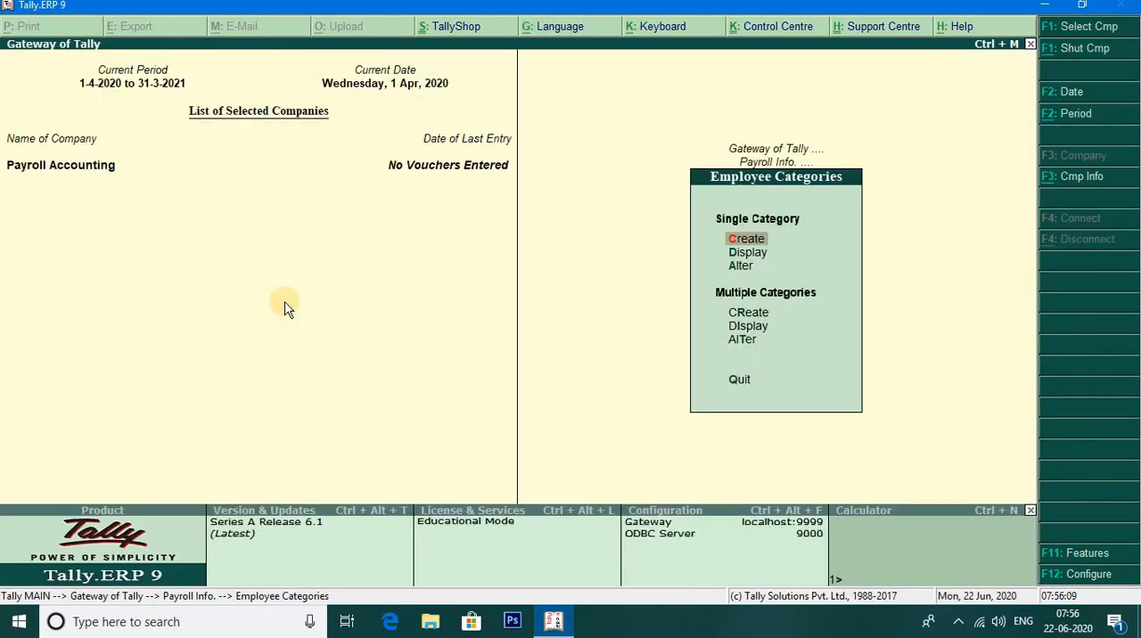
key(Escape)
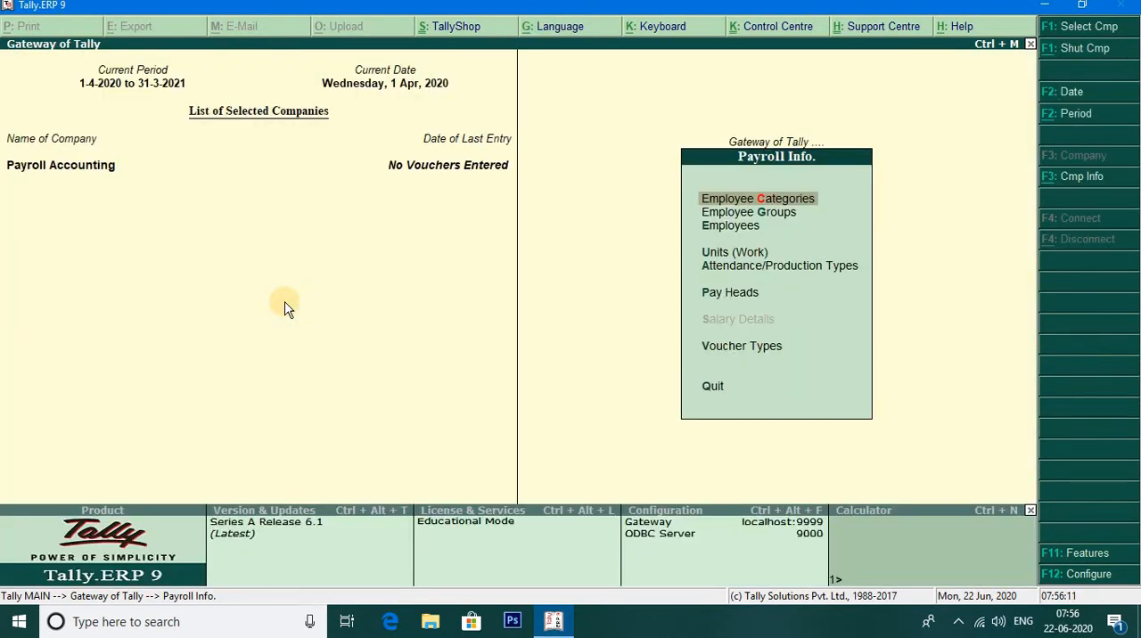
- Create a single employee group named Marketing Group in the Head Office category, under Primary, without salary details
key(Down)
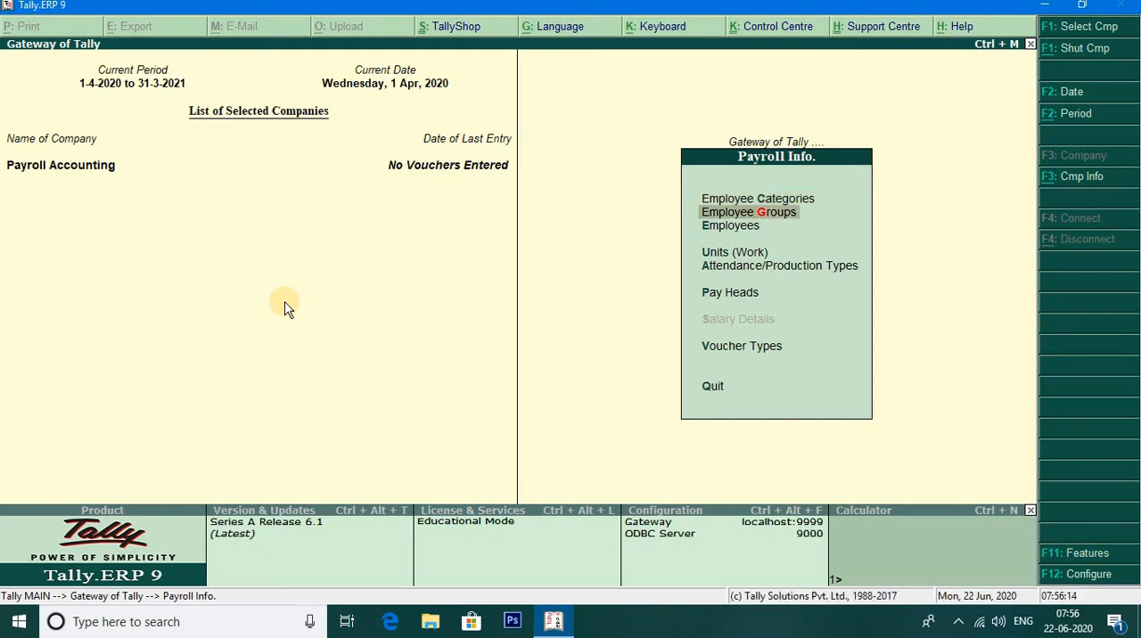
key(Return)
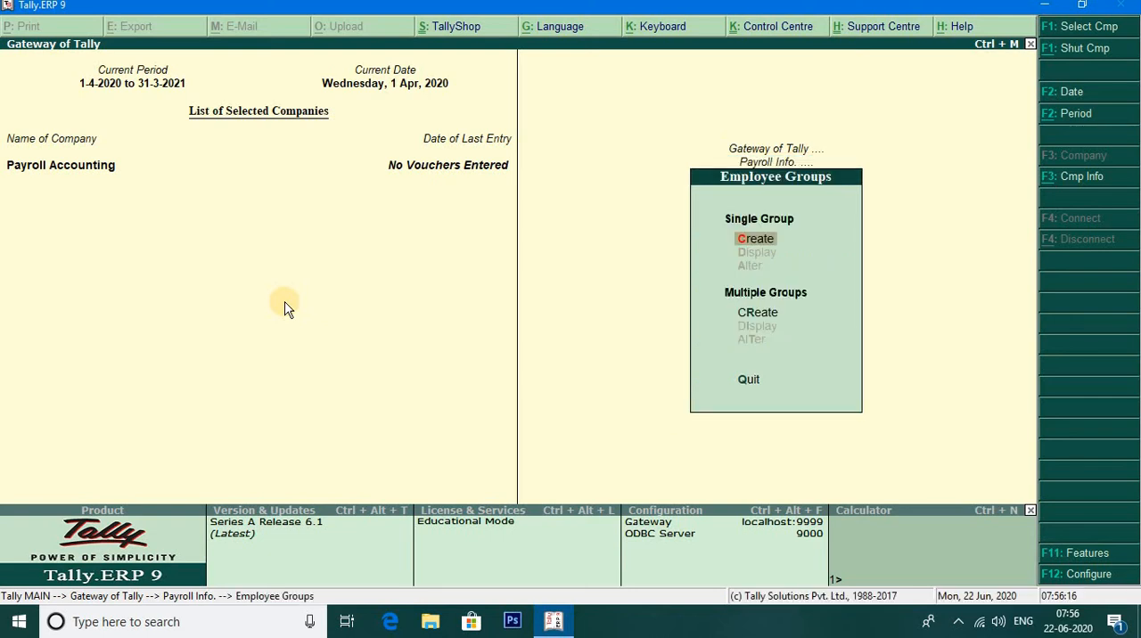
key(Return)
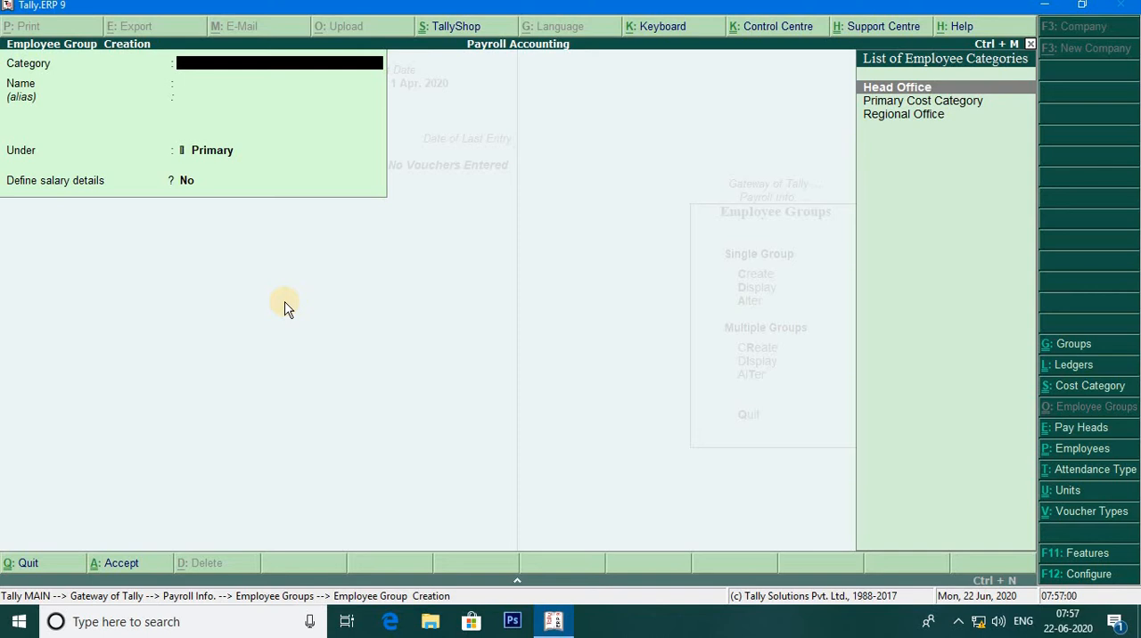
key(Return)
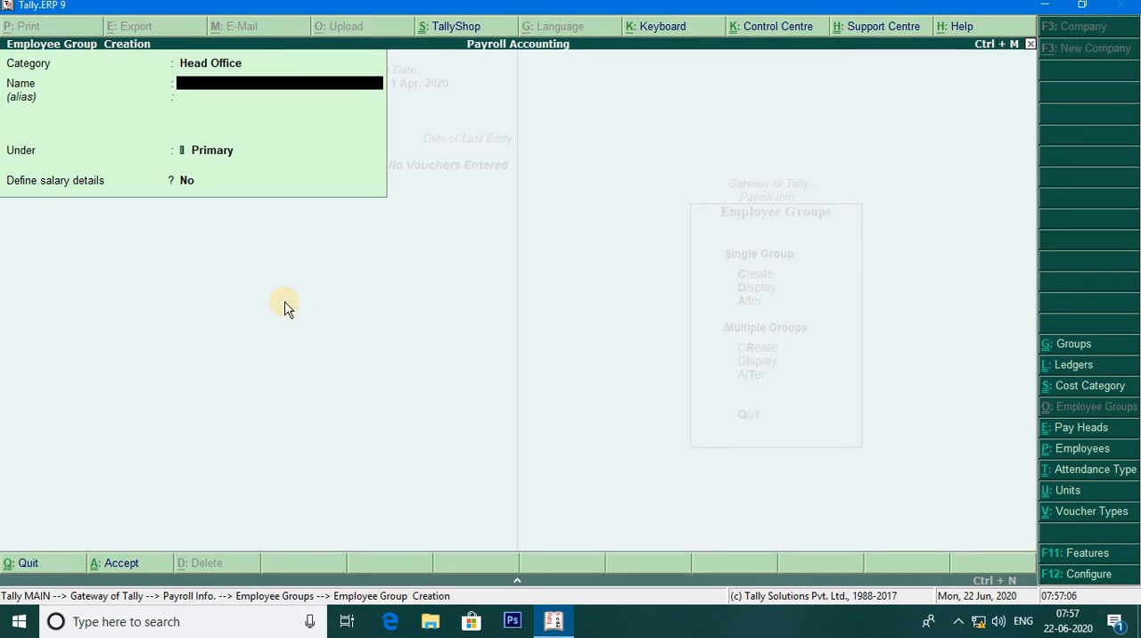
text(Marketing Grou)
text(p)
key(Return)
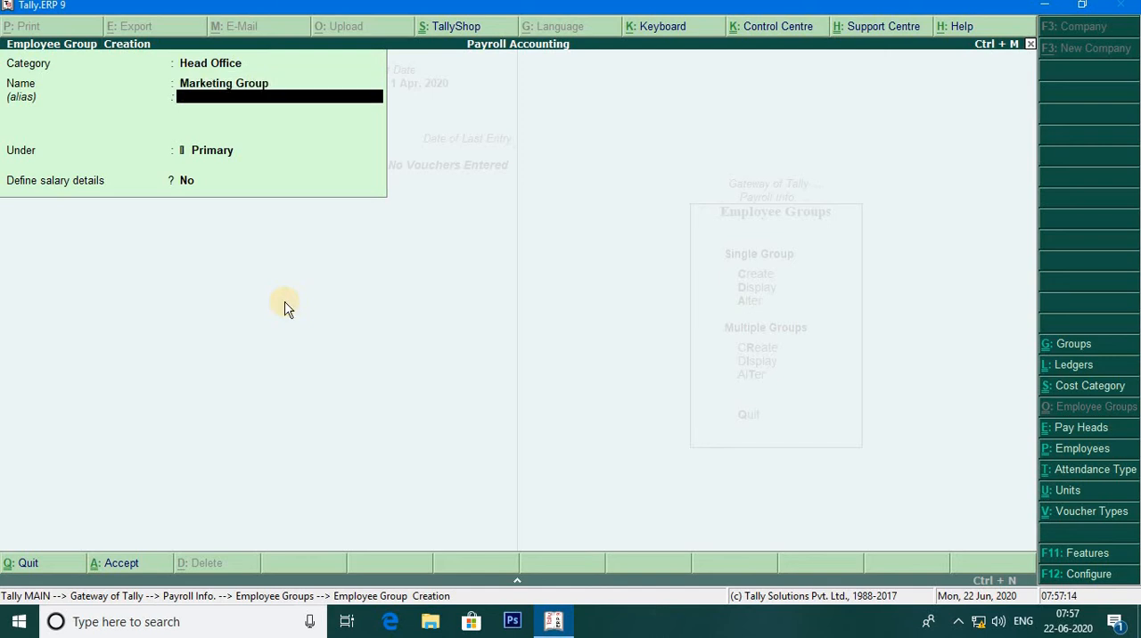
key(Return)
key(ctrl+a)
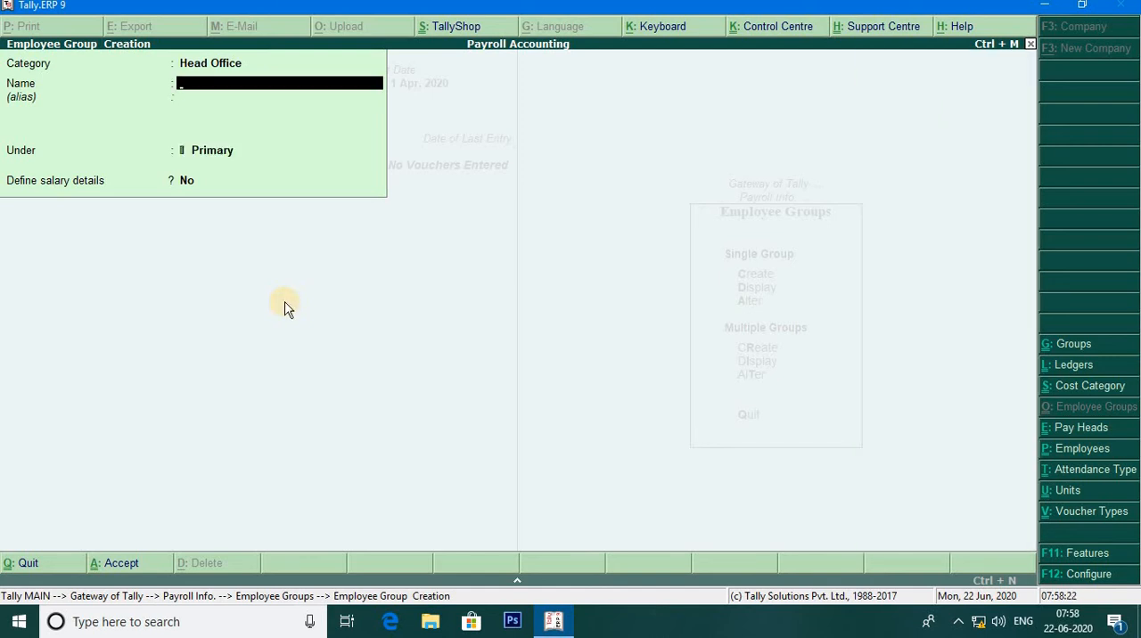
- Create another Head Office employee group named Accounting Group, under Primary, without salary details
text(Accounting Group)
key(Return)
key(Return)
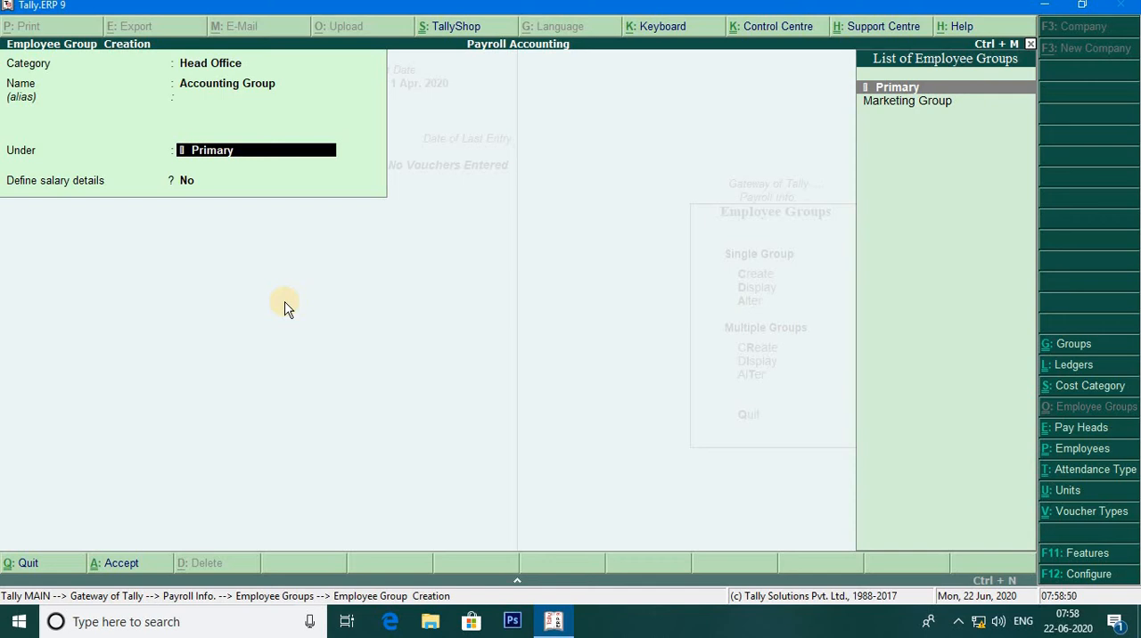
key(ctrl+a)
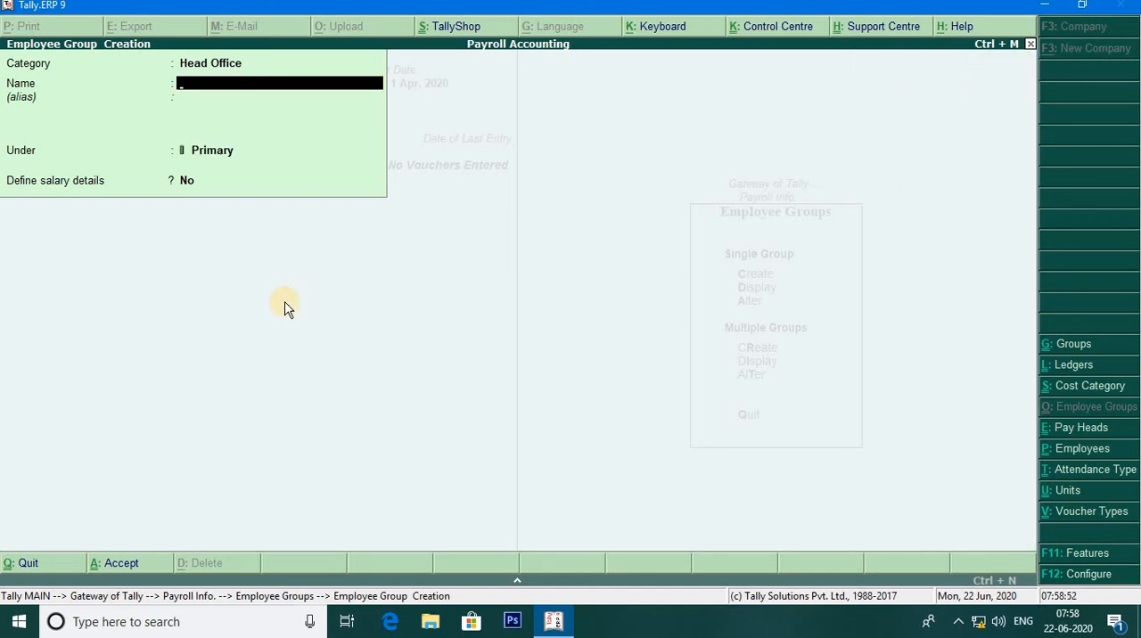
- Create an employee group named Sales Group in the Regional Office category, under Primary without salary details, and return to Payroll Info
key(BackSpace)
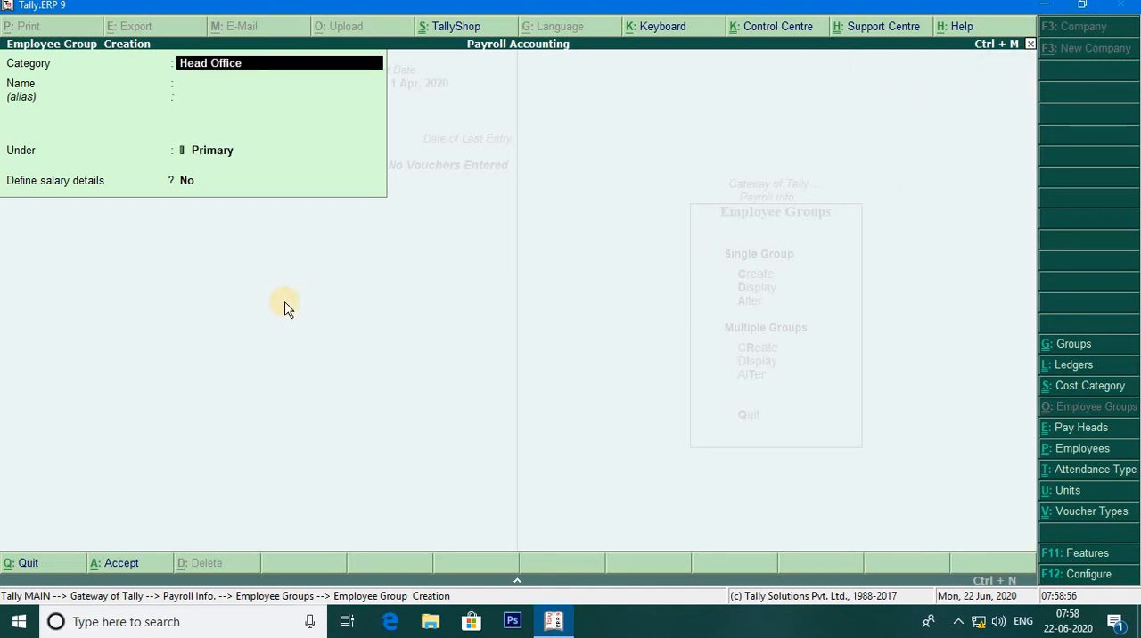
text(Re)
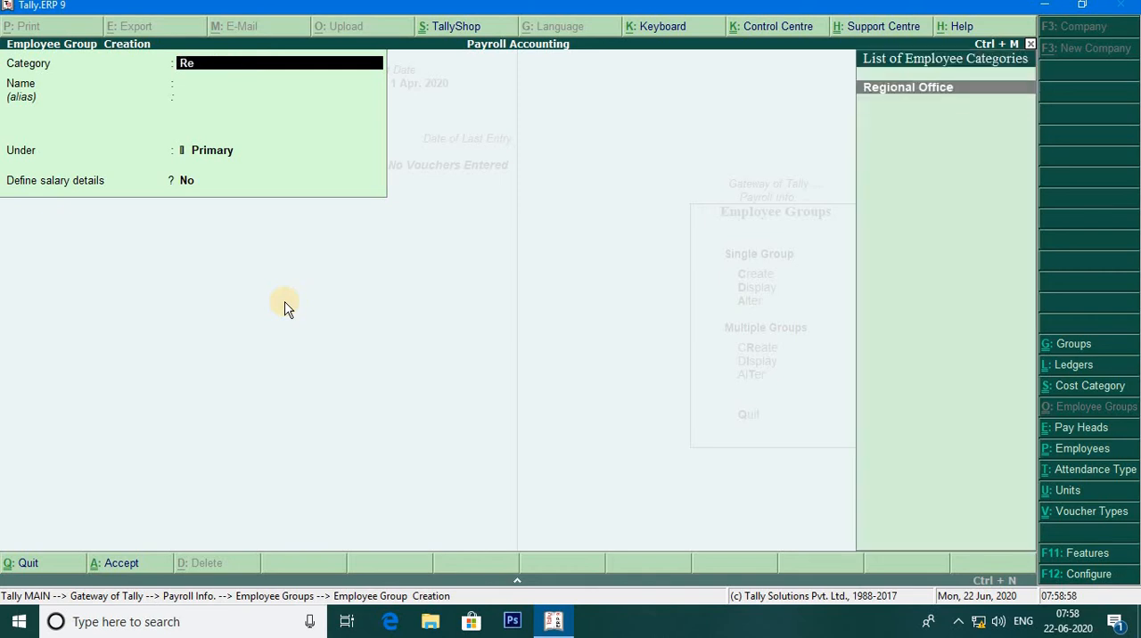
key(Return)
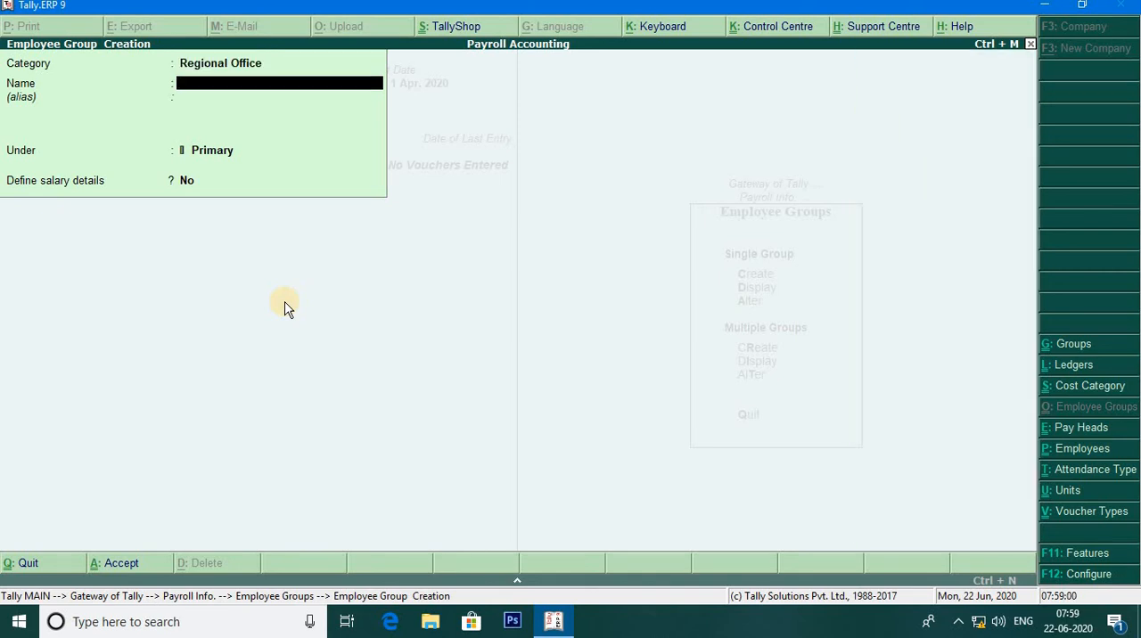
text(Sales Group)
key(Return)
key(Return)
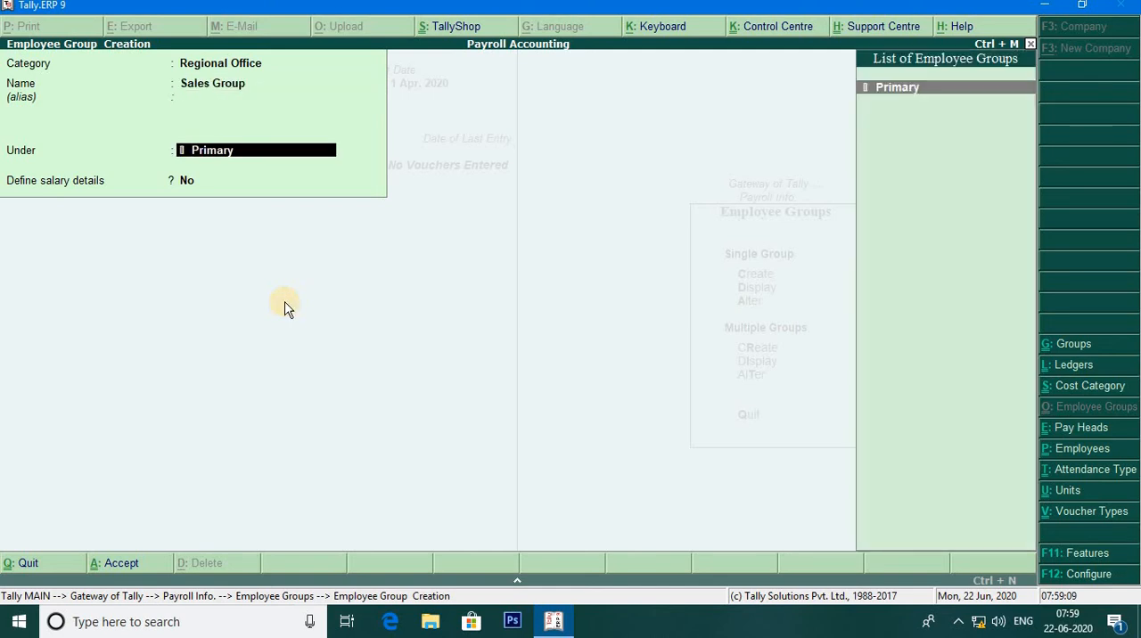
key(ctrl+a)
key(Escape)
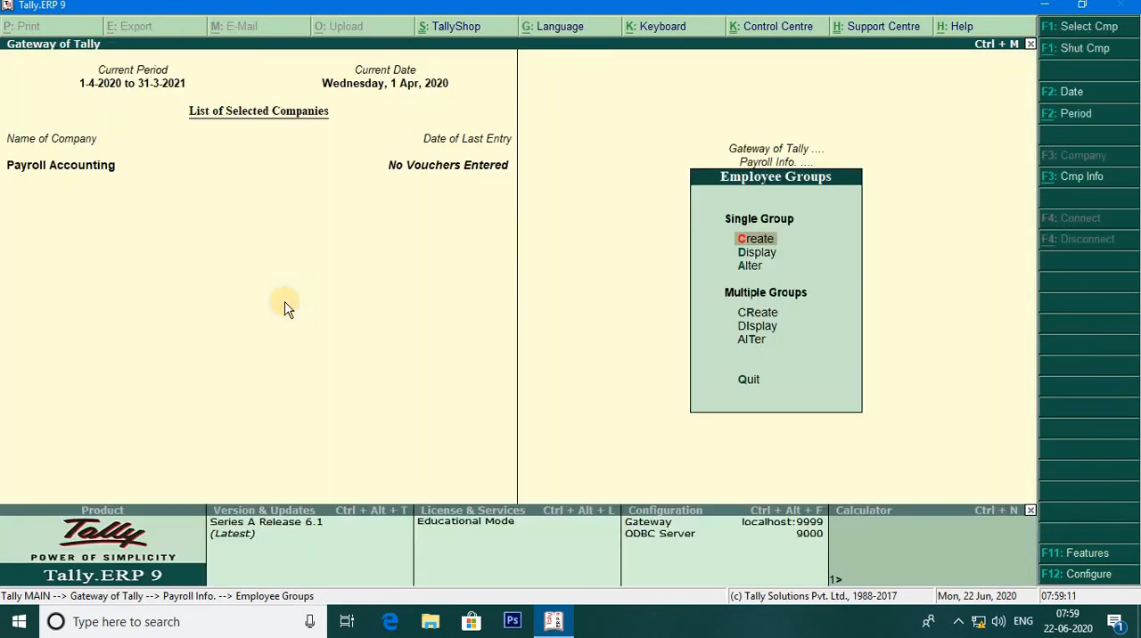
key(Escape)
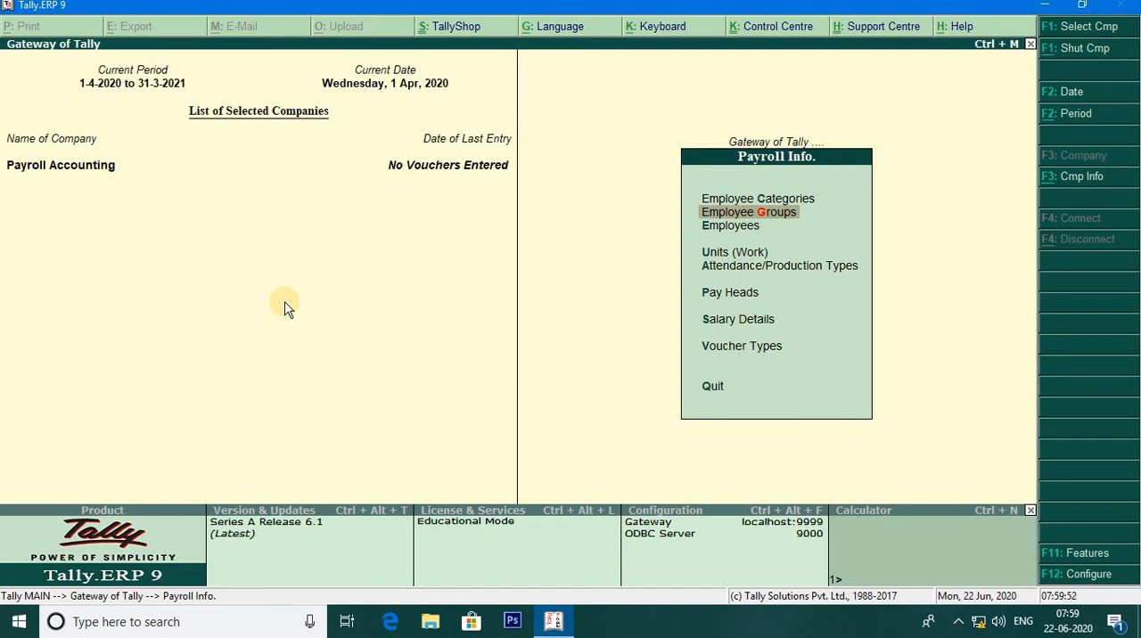
- Start a single employee record in the Head Office category, entering the employee's full name without an alias and keeping it as display name
key(Down)
key(Return)
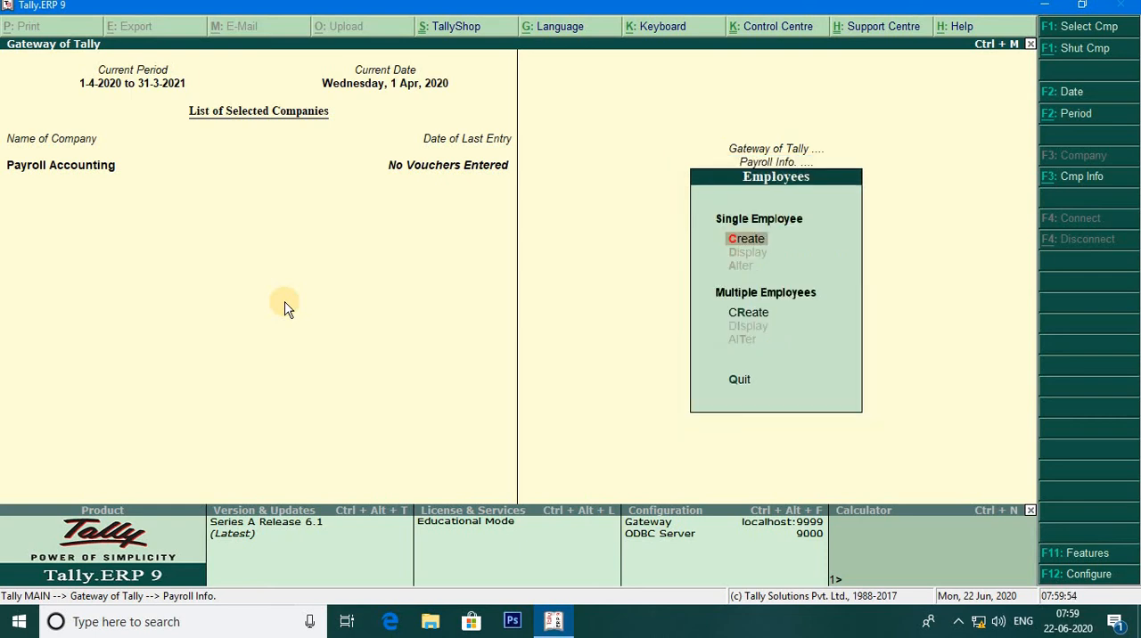
key(Return)
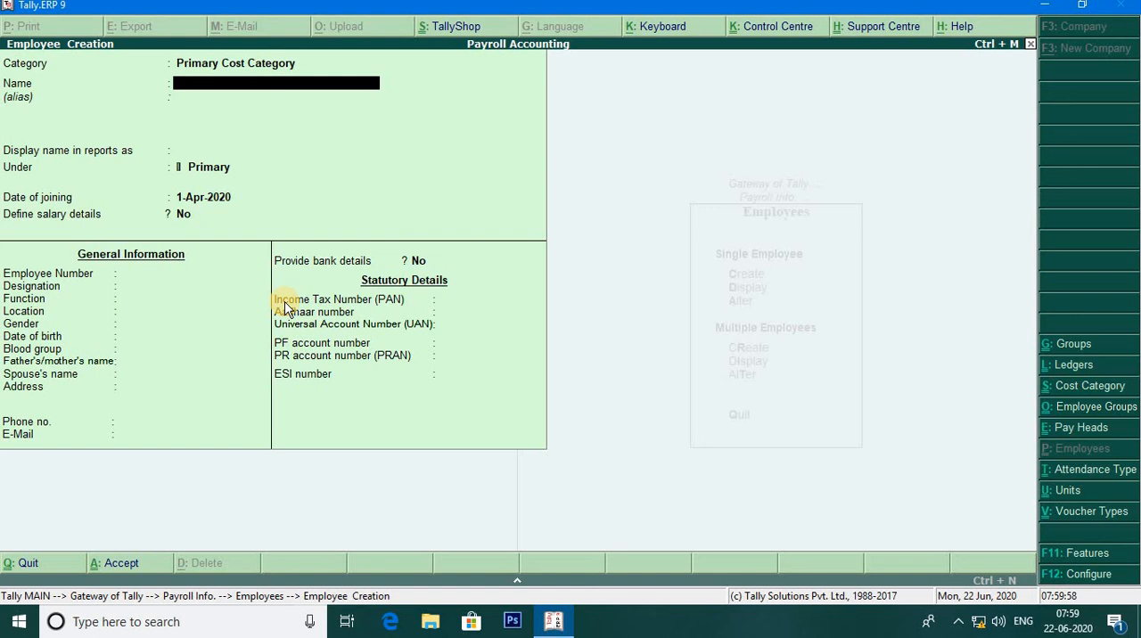
key(BackSpace)
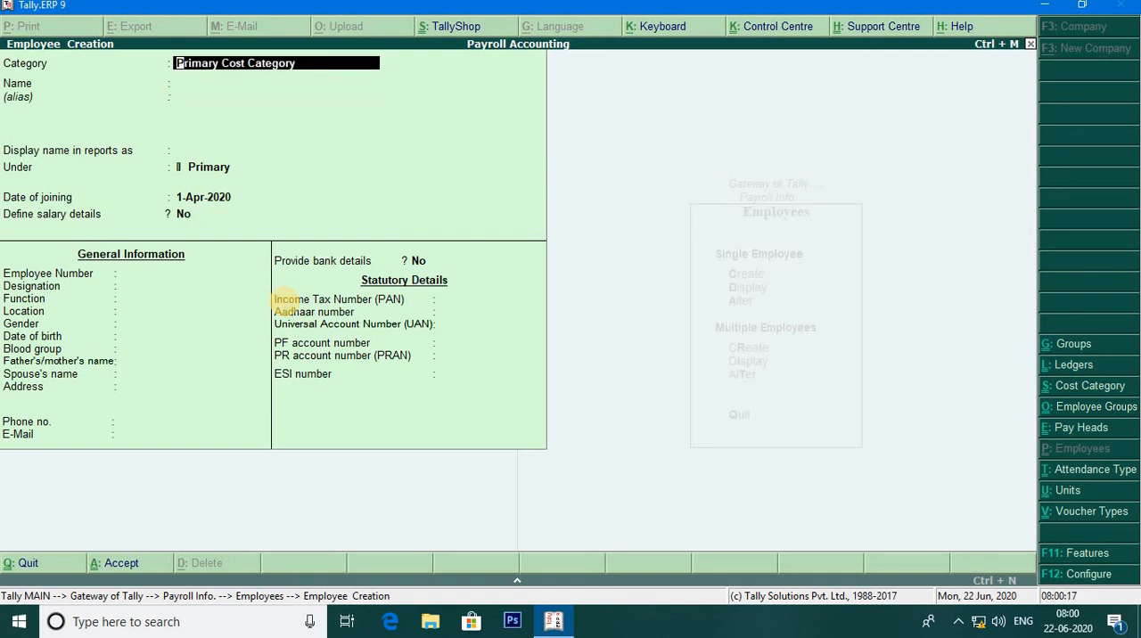
click(287, 303)
text(He)
key(Return)
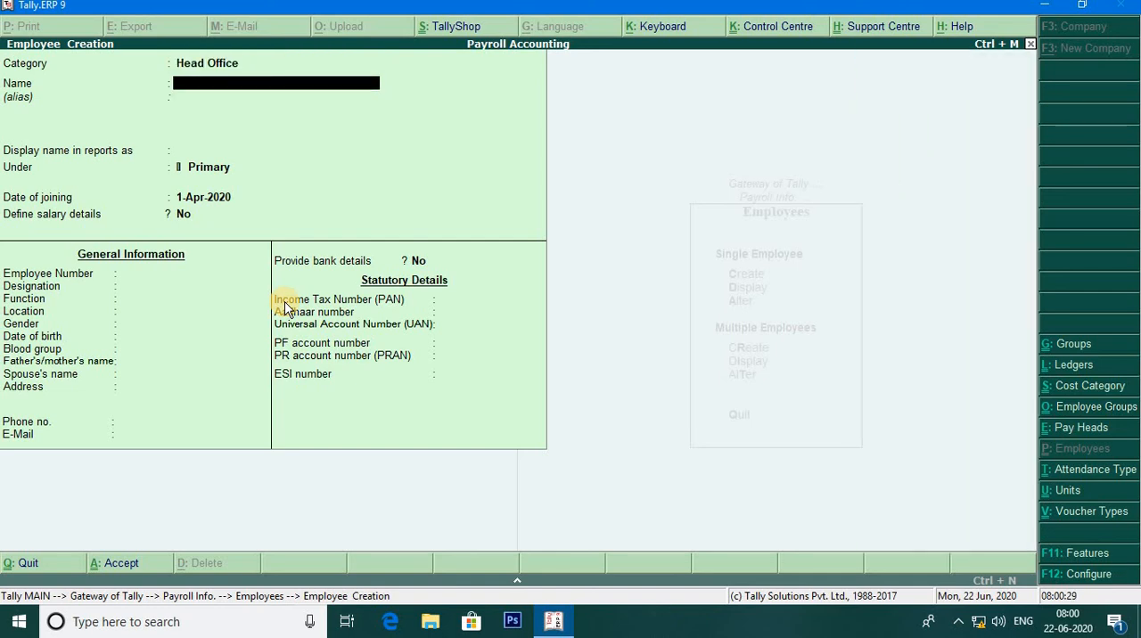
key(Return)
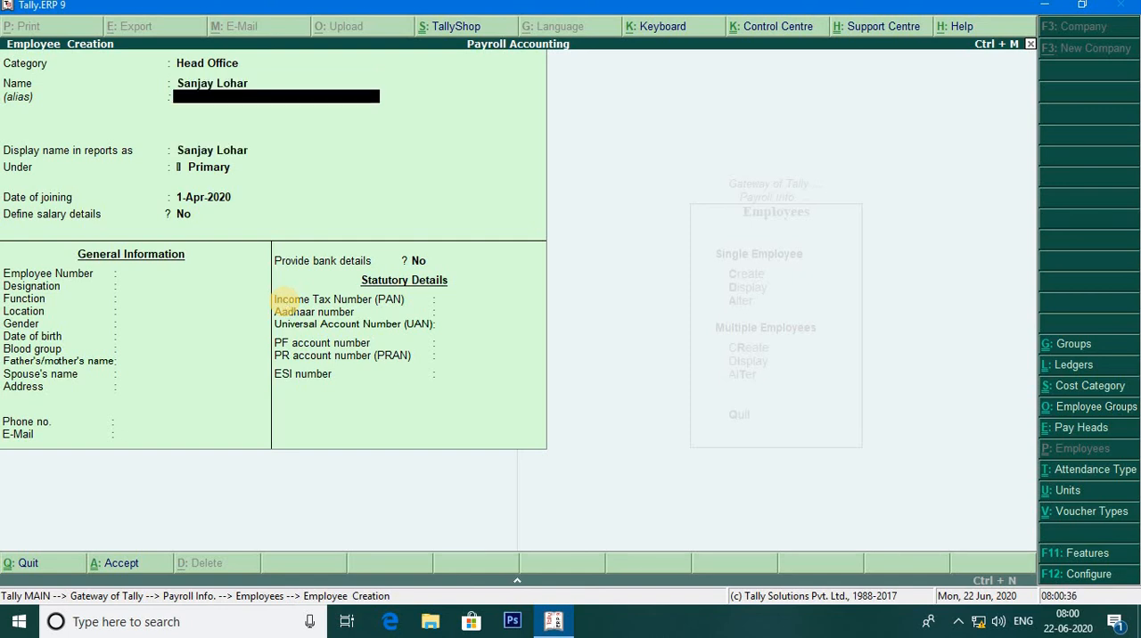
key(Return)
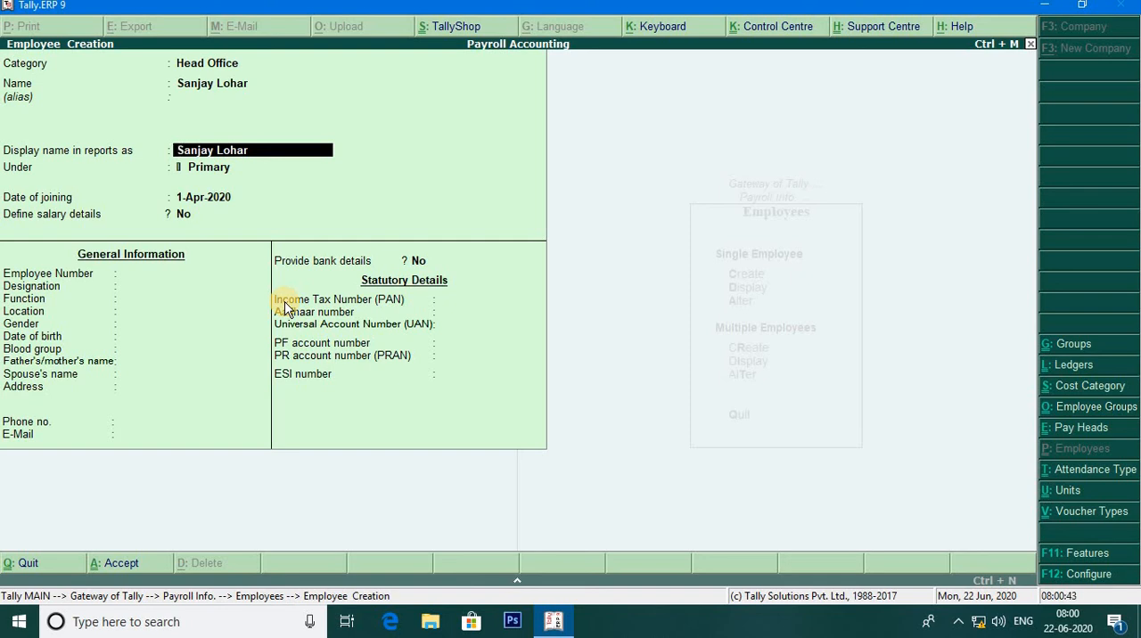
key(Return)
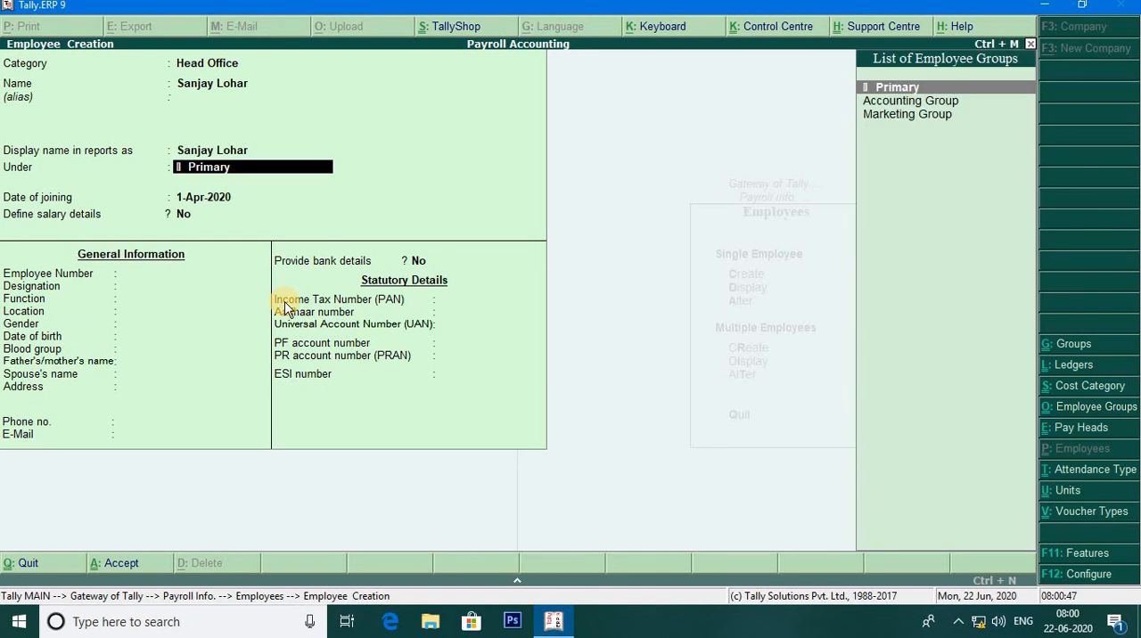
- Place the employee under Marketing Group, keeping the joining date 1-Apr-2020 and no salary details
key(Down)
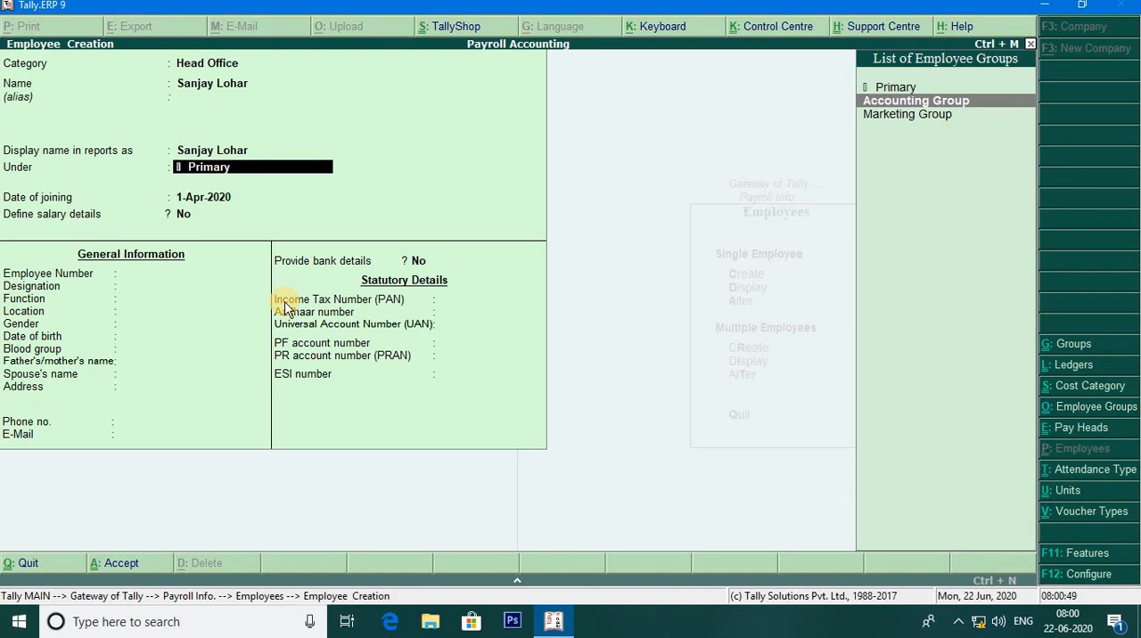
key(Down)
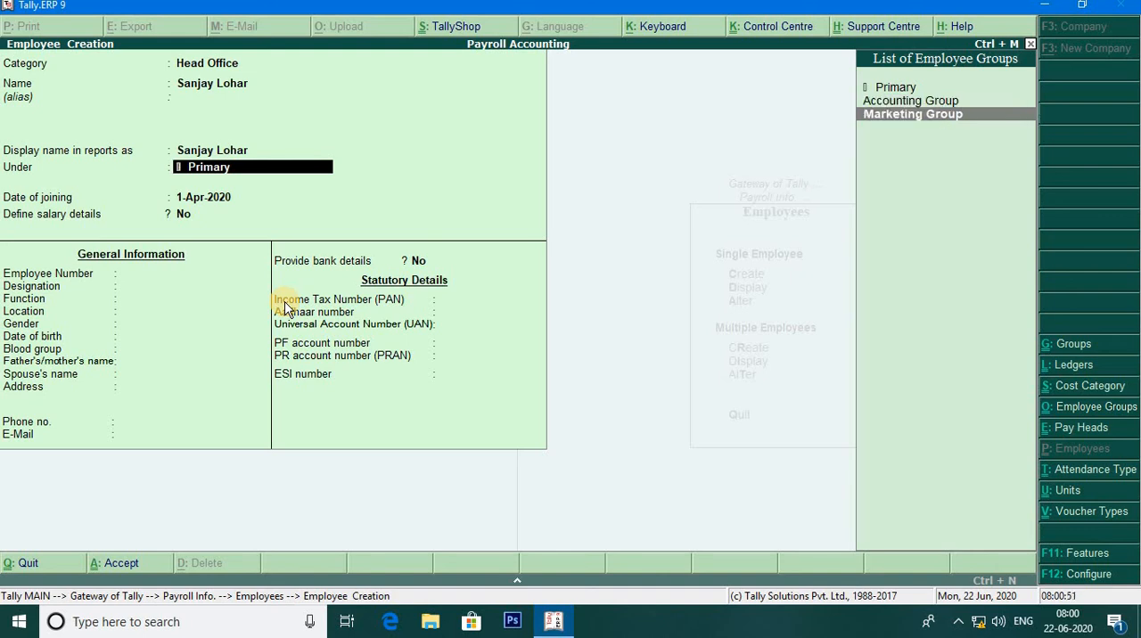
key(Return)
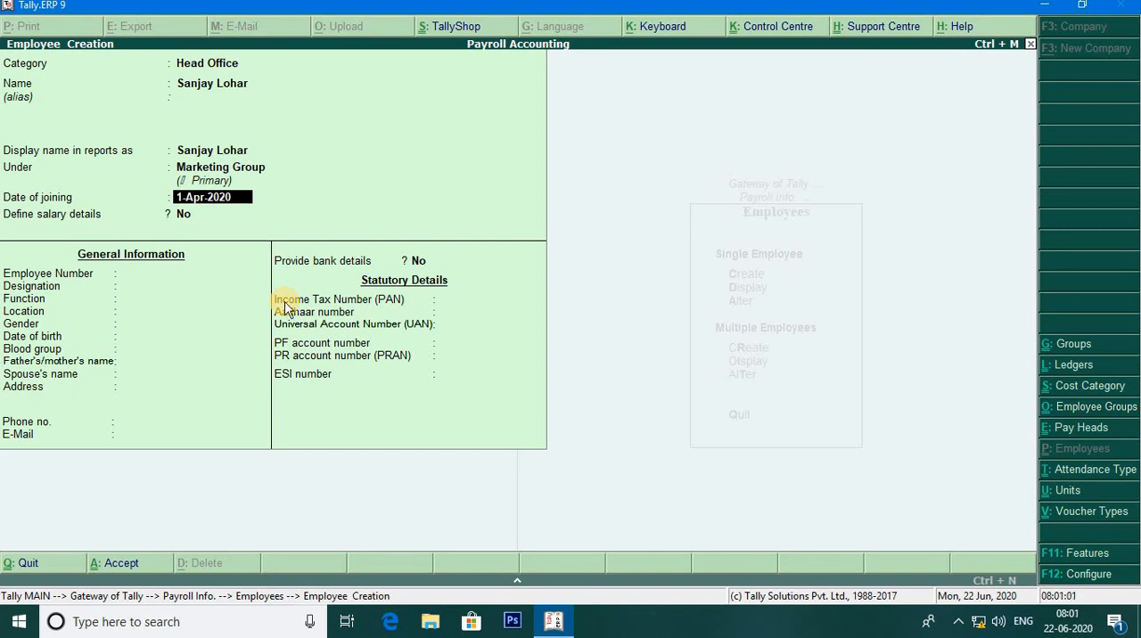
key(Return)
key(Return)
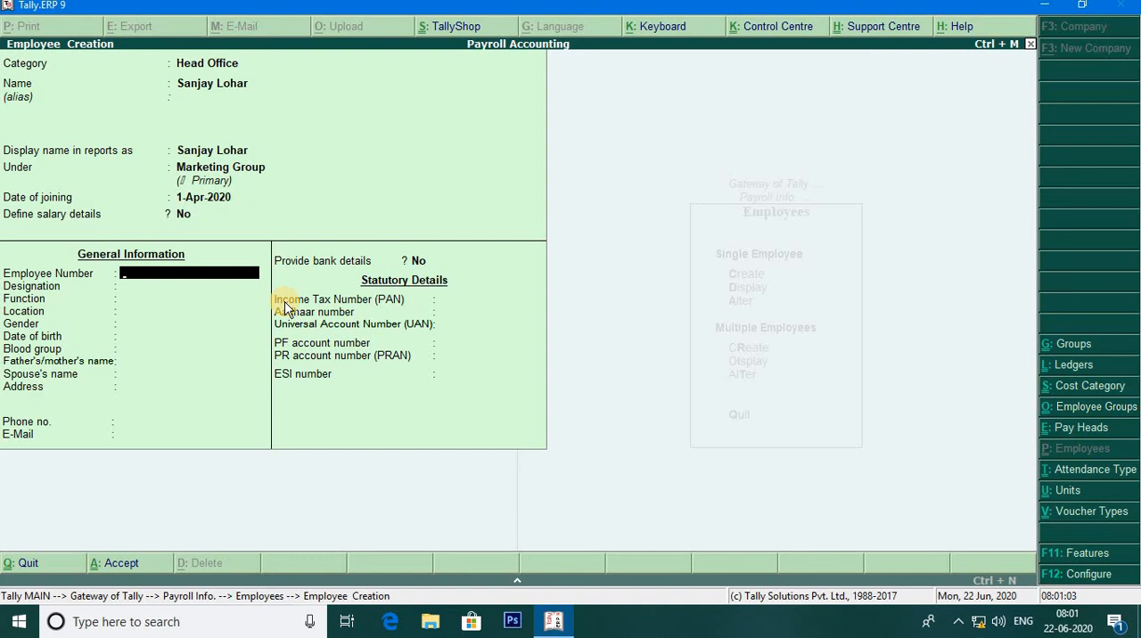
- Enter the employee's full name as the Employee Number and set the designation to Marketing Manager
key(Return)
text(Mar)
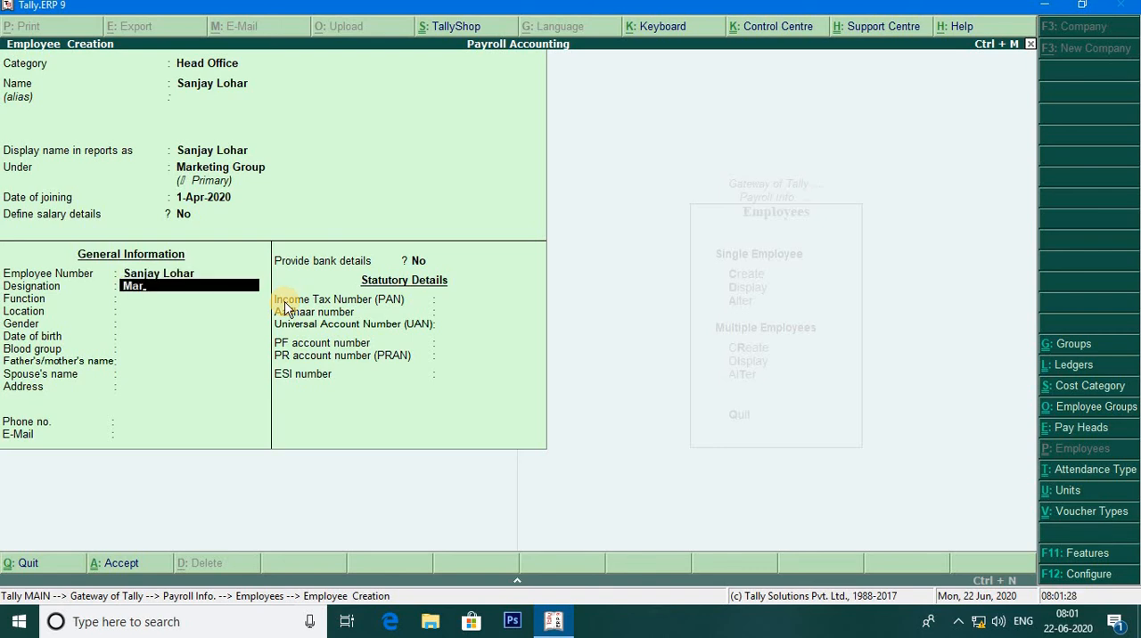
text(keting Manager)
key(Return)
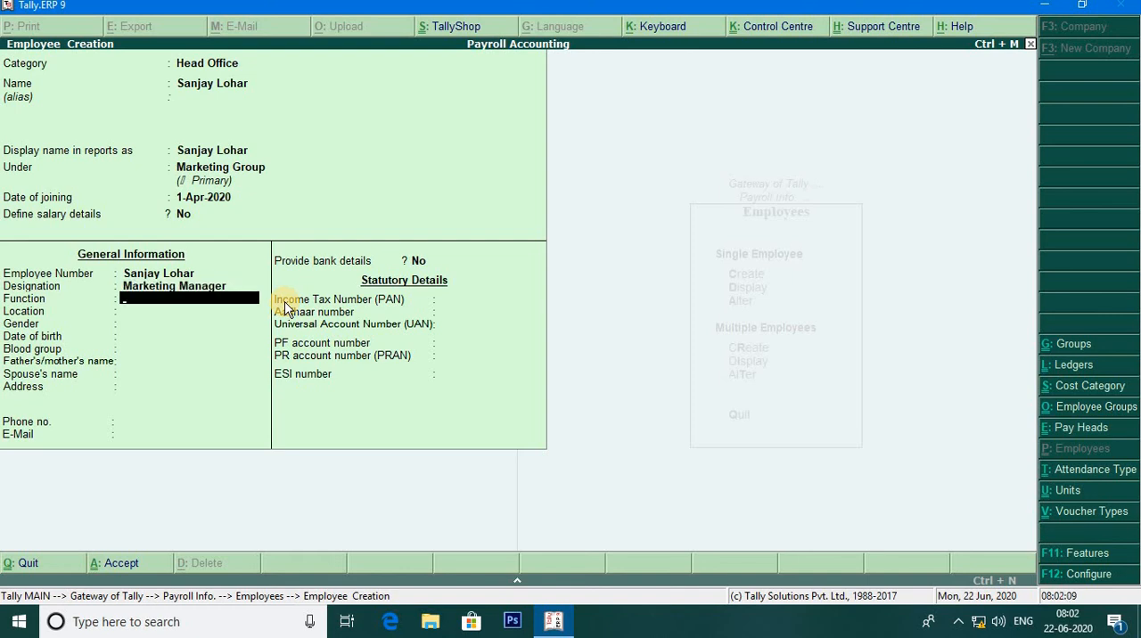
- Leave the employee's function blank, set the location to Rairangpur and choose Male as gender
key(Return)
text(Raira)
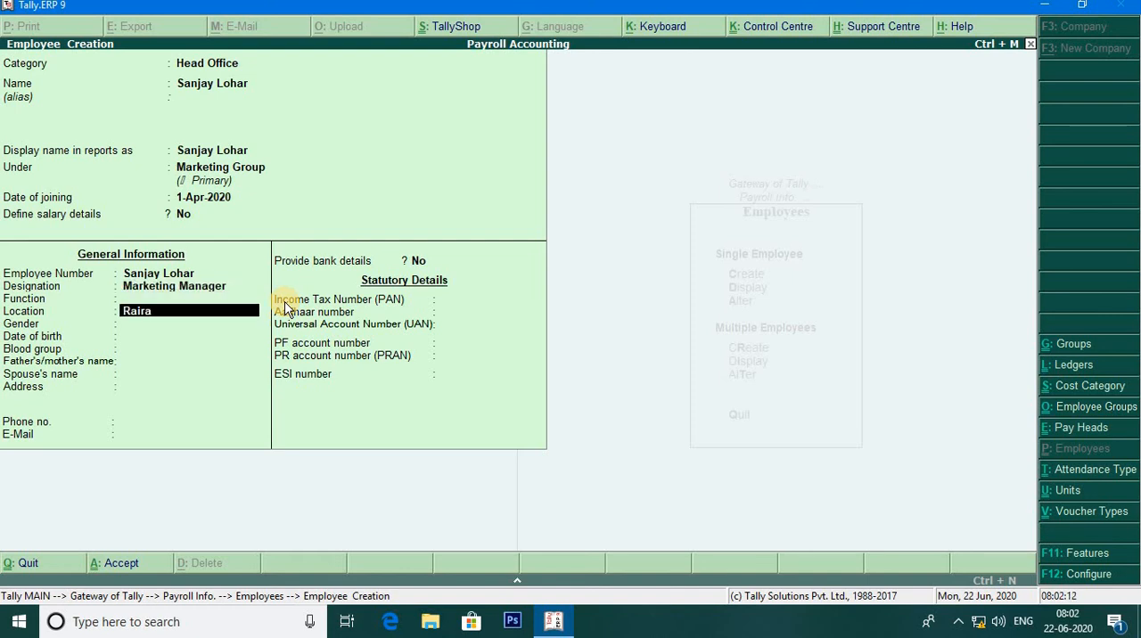
text(ngpur)
key(Return)
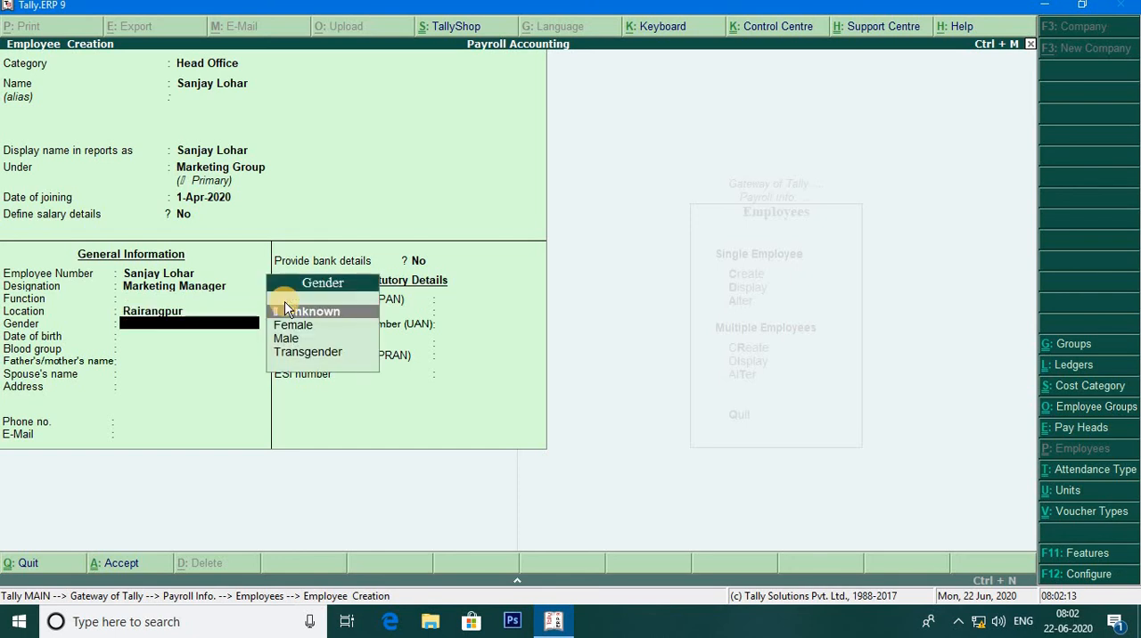
key(Down)
key(Down)
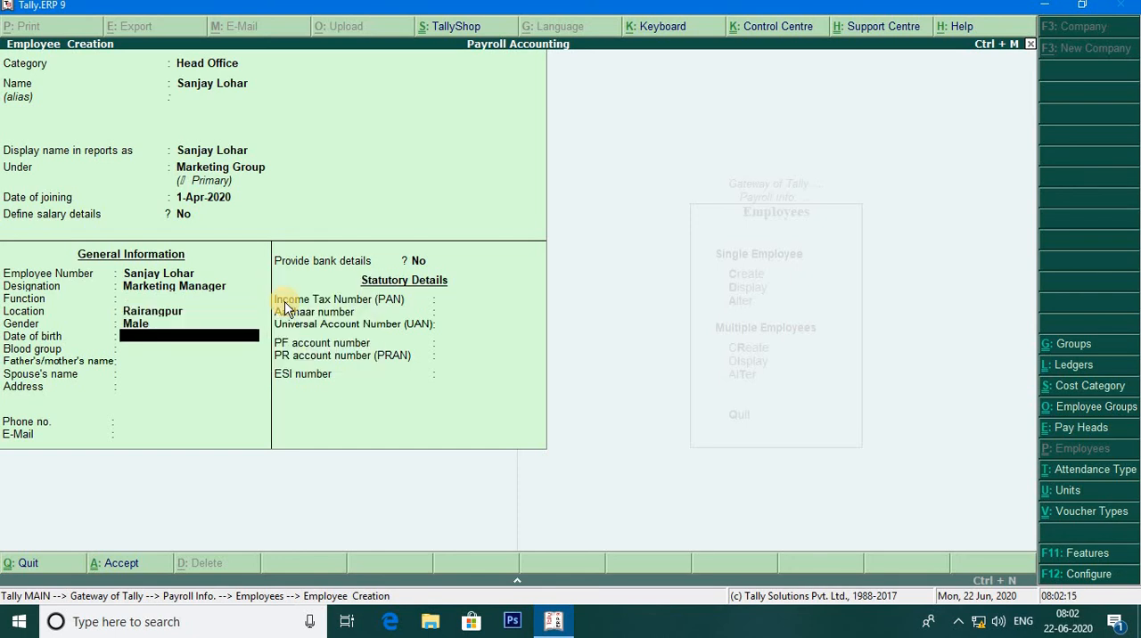
key(Return)
key(Return)
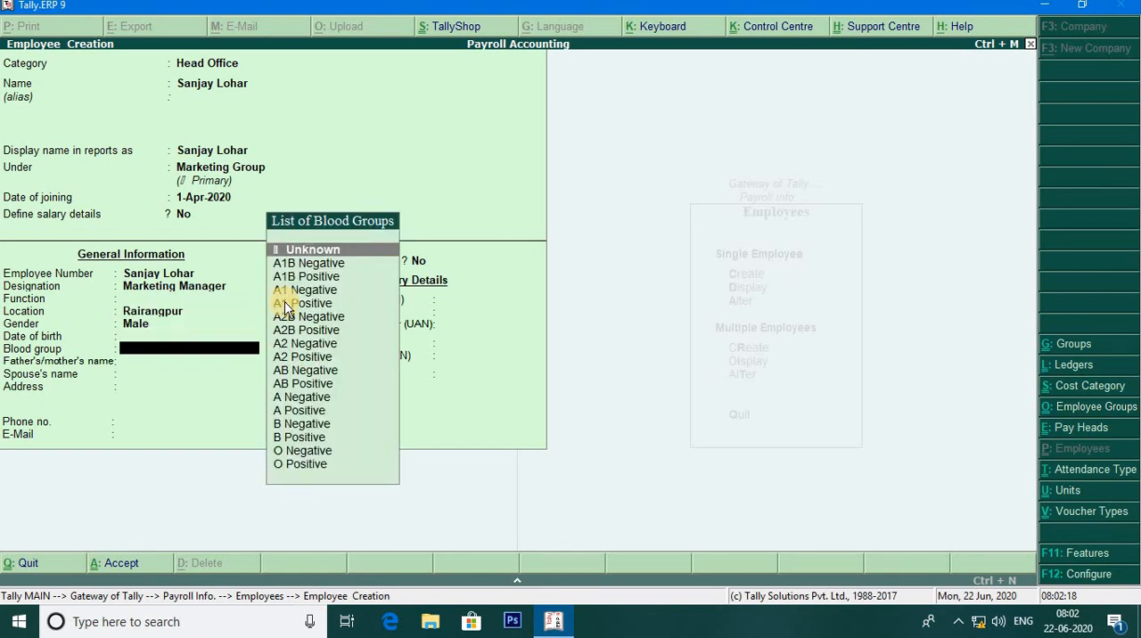
- Leave the employee's date of birth blank and set the blood group to A Positive
key(Down)
key(Down)
key(Down)
key(Down)
key(Down)
key(Down)
key(Down)
key(Down)
key(Down)
key(Down)
key(Down)
key(Down)
key(Down)
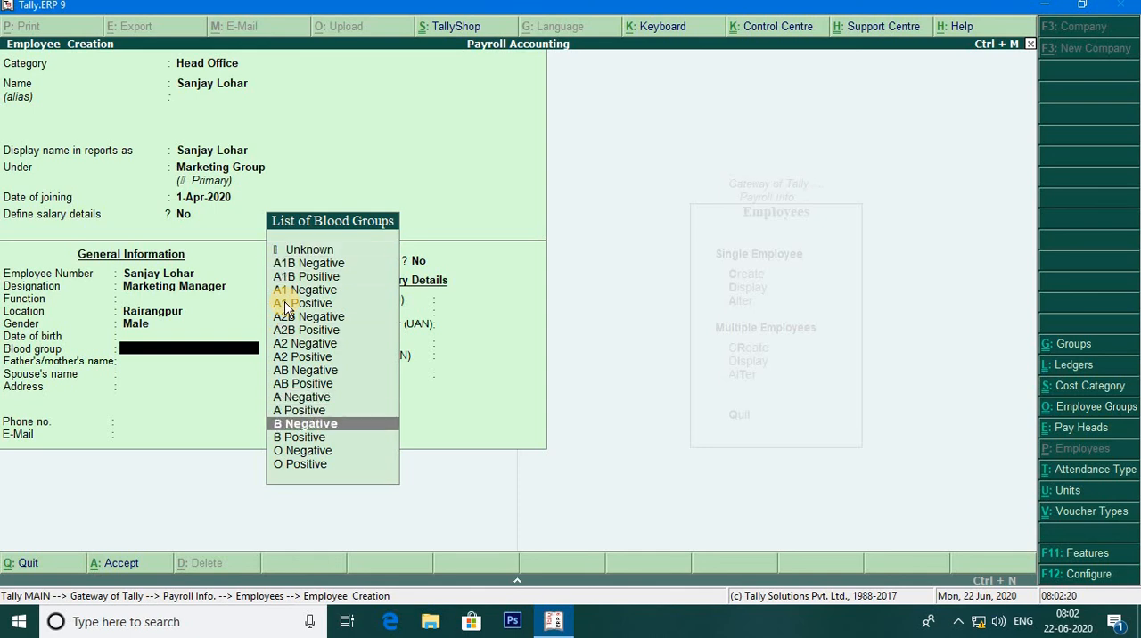
key(Up)
key(Return)
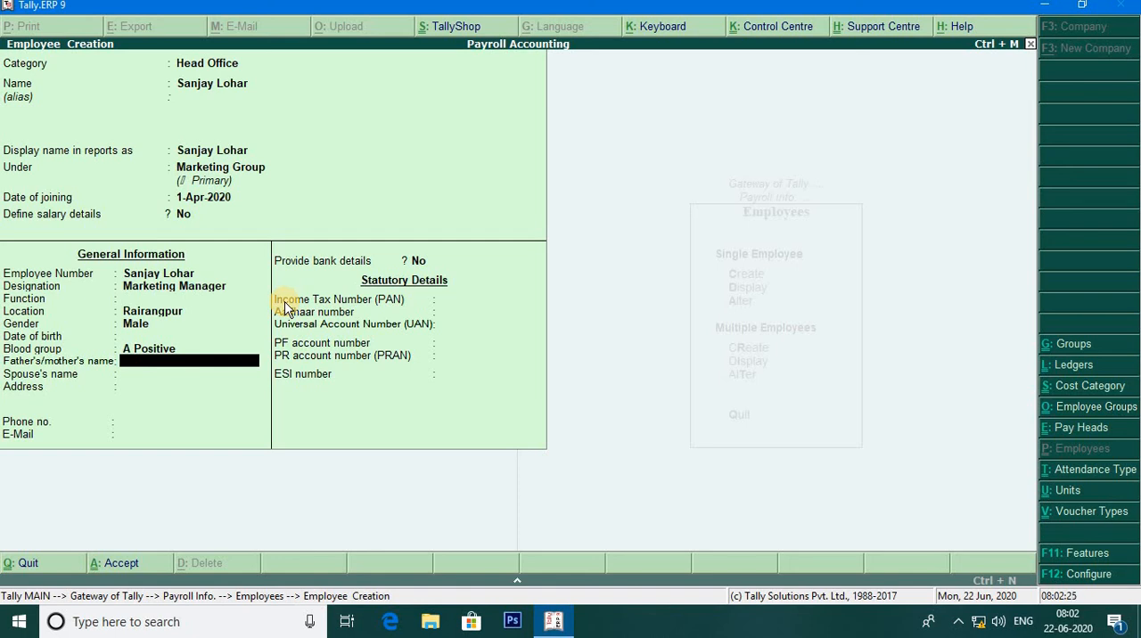
- Fill in the father's name and the employee's two-line address, leaving the spouse's name blank
key(Return)
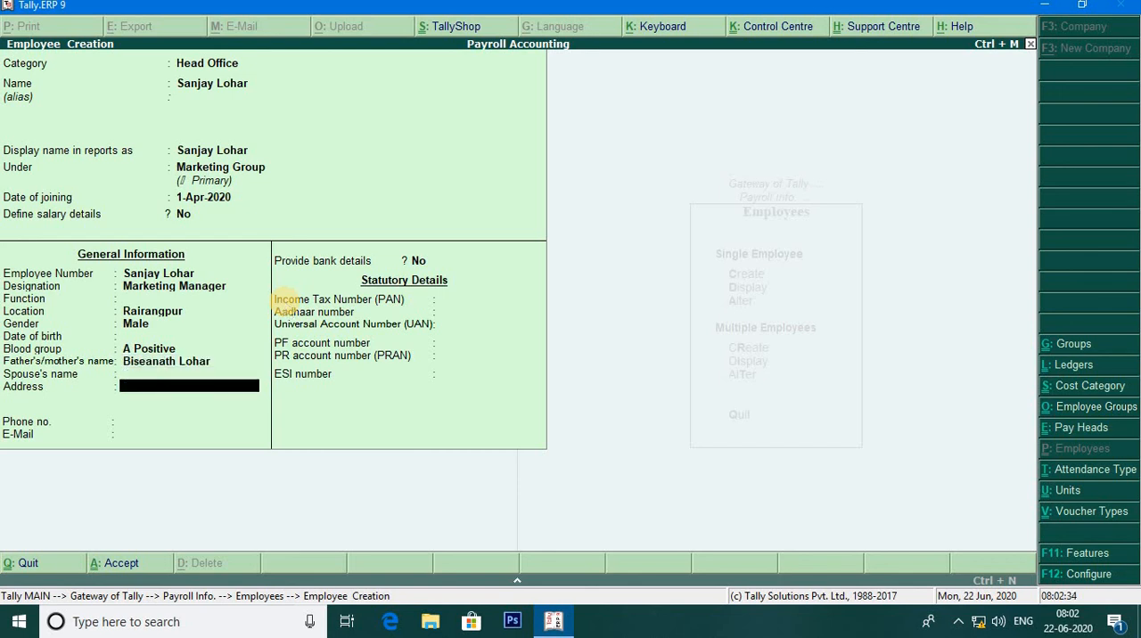
text(Kantabani)
key(Return)
text(Rairangpur)
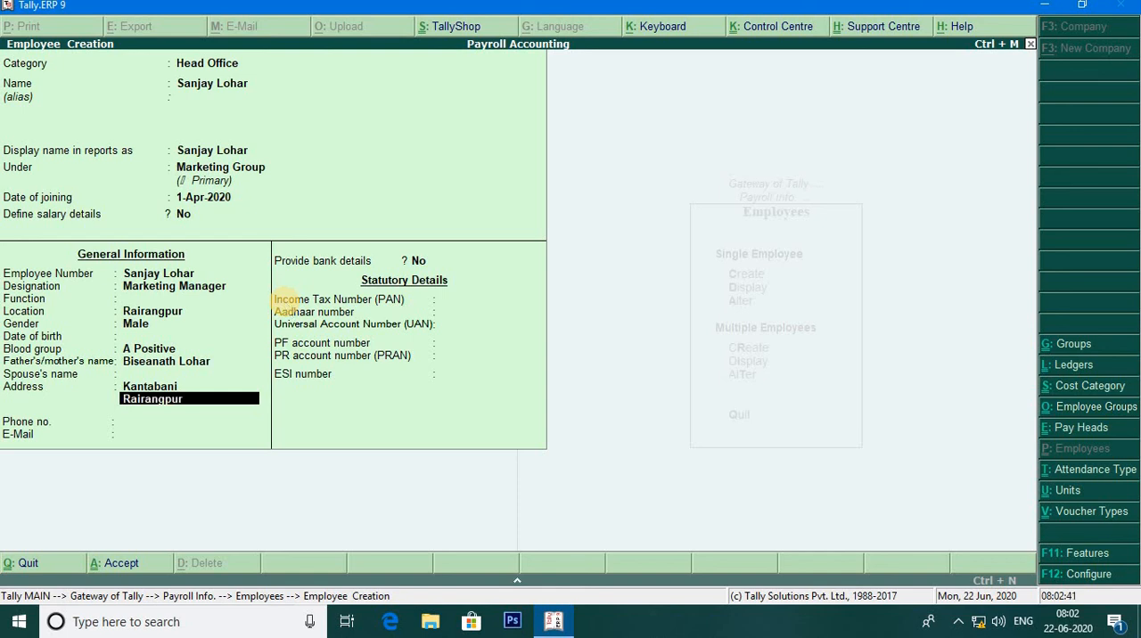
key(Return)
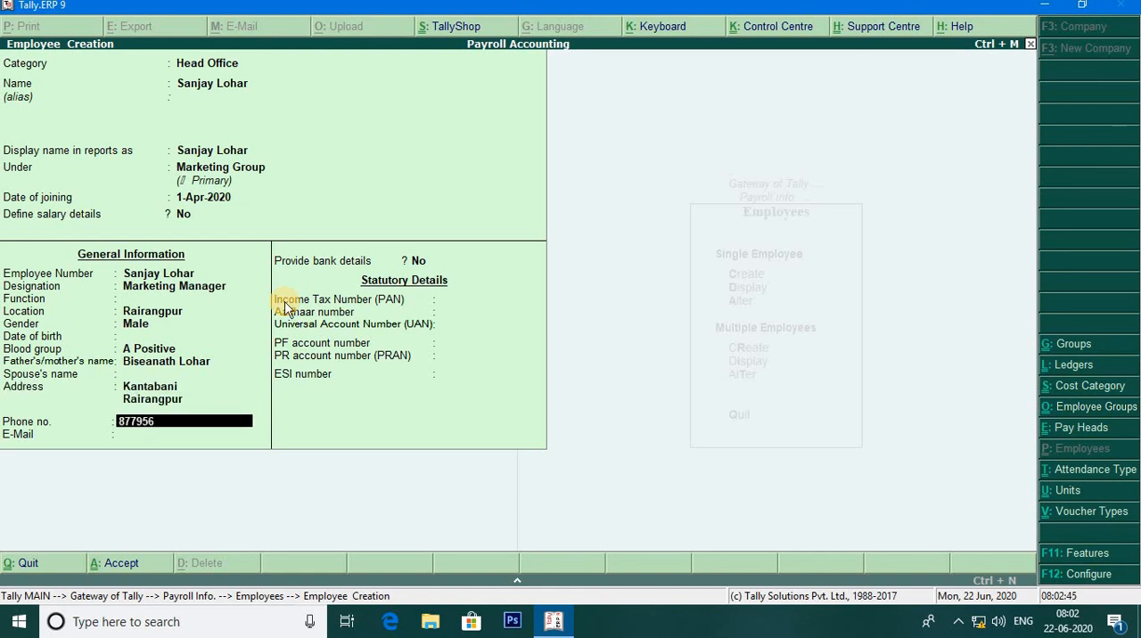
- Fill in the employee's phone number and e-mail address
key(Return)
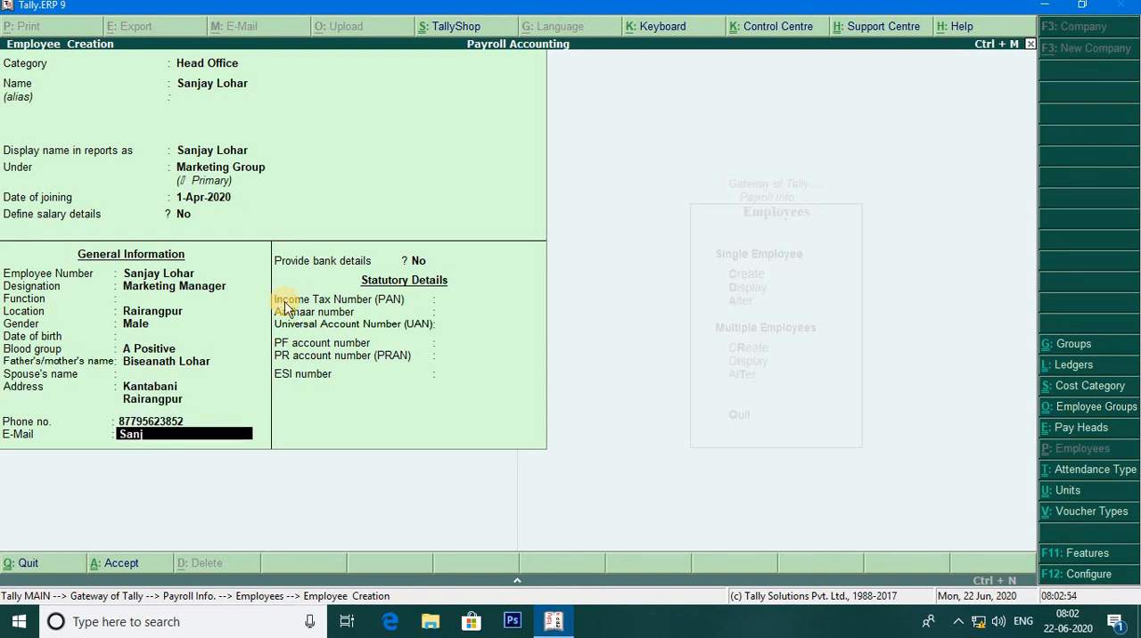
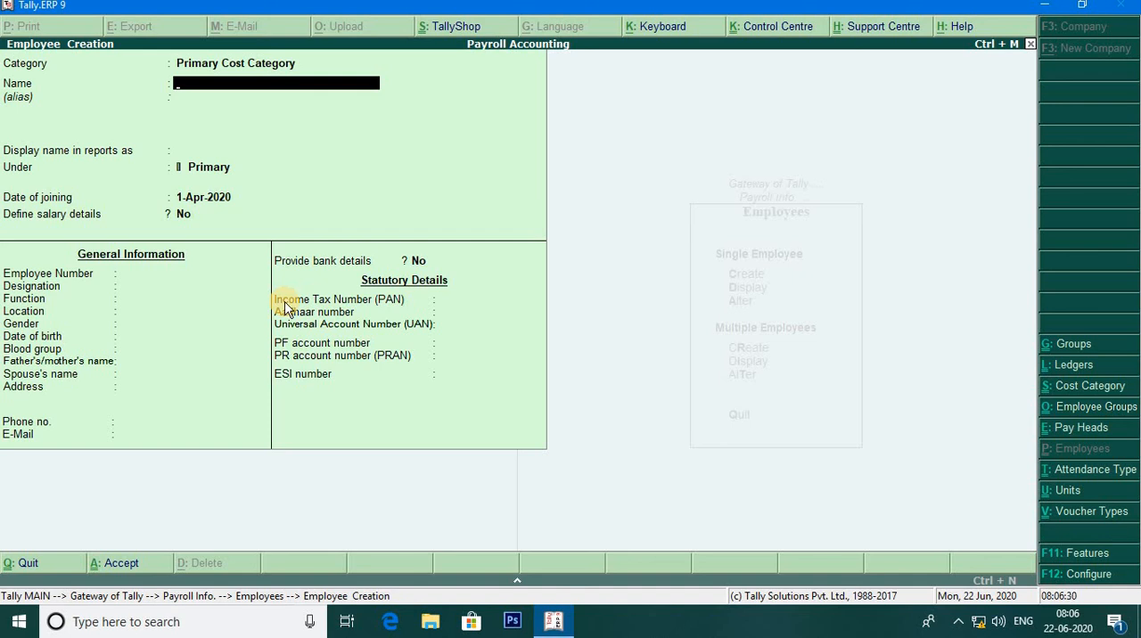
- Leave employee creation, display the list of existing employees and return to Payroll Info
key(Escape)
key(y)
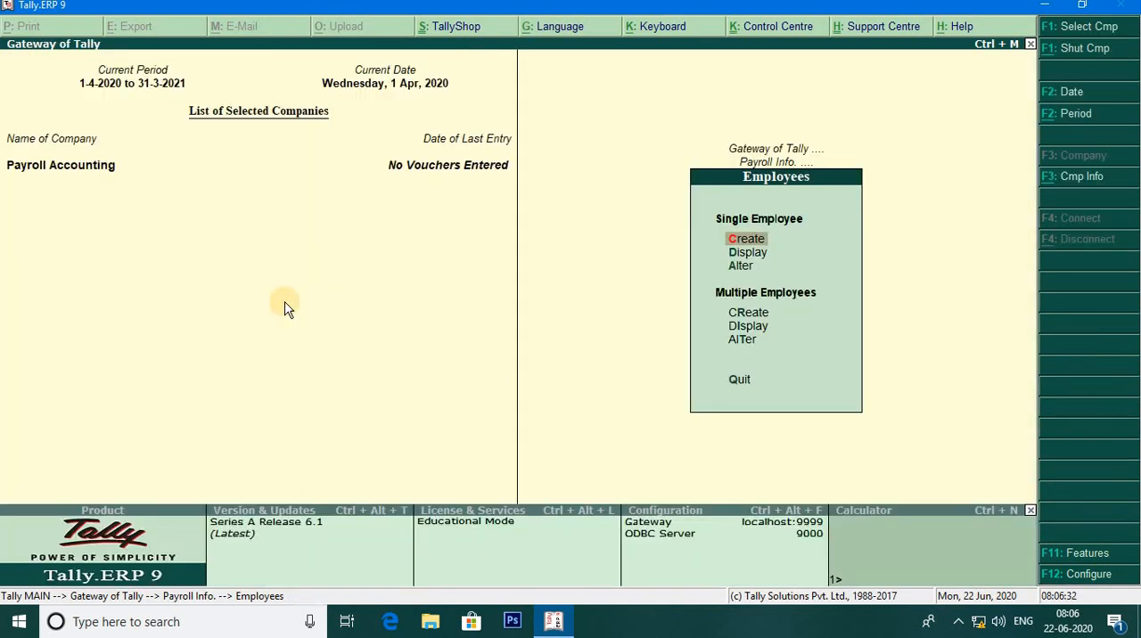
key(Down)
key(Return)
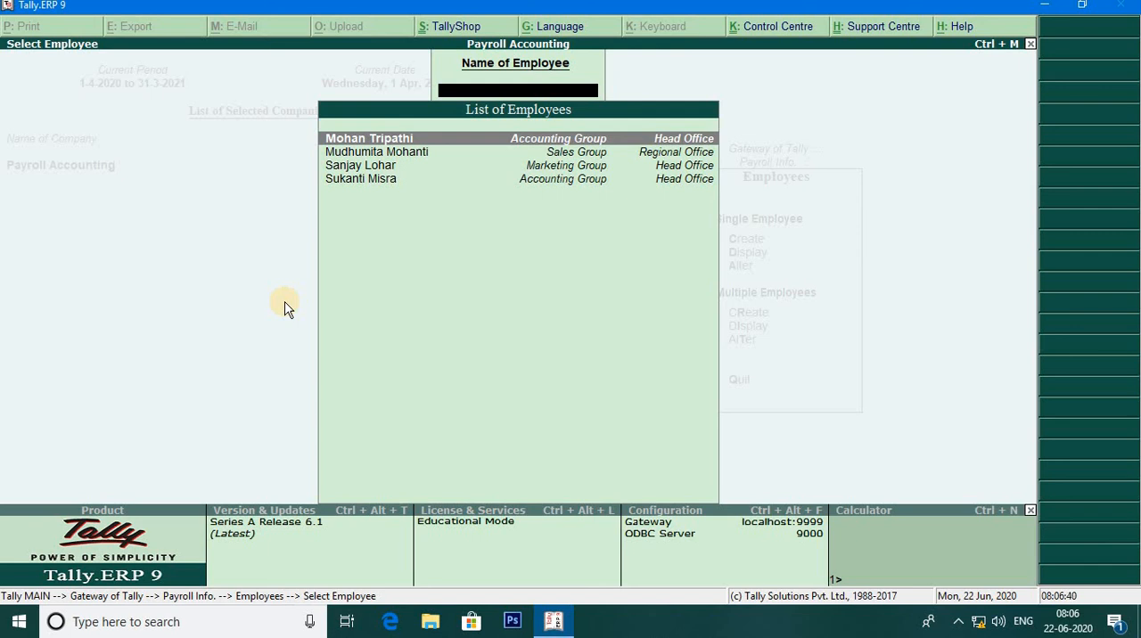
key(Escape)
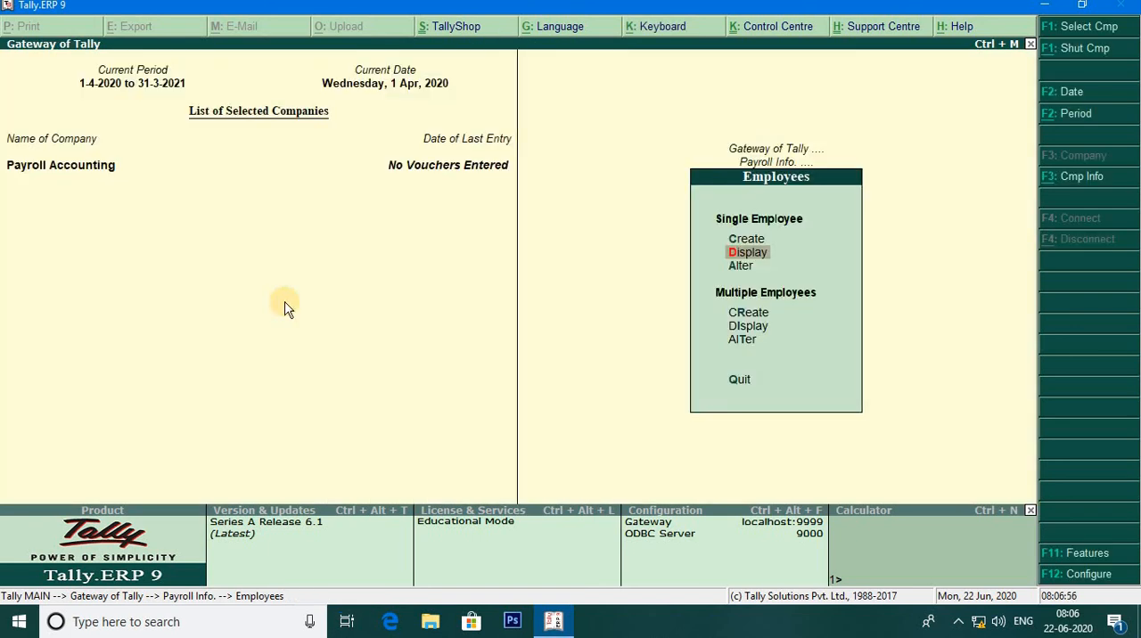
key(Escape)
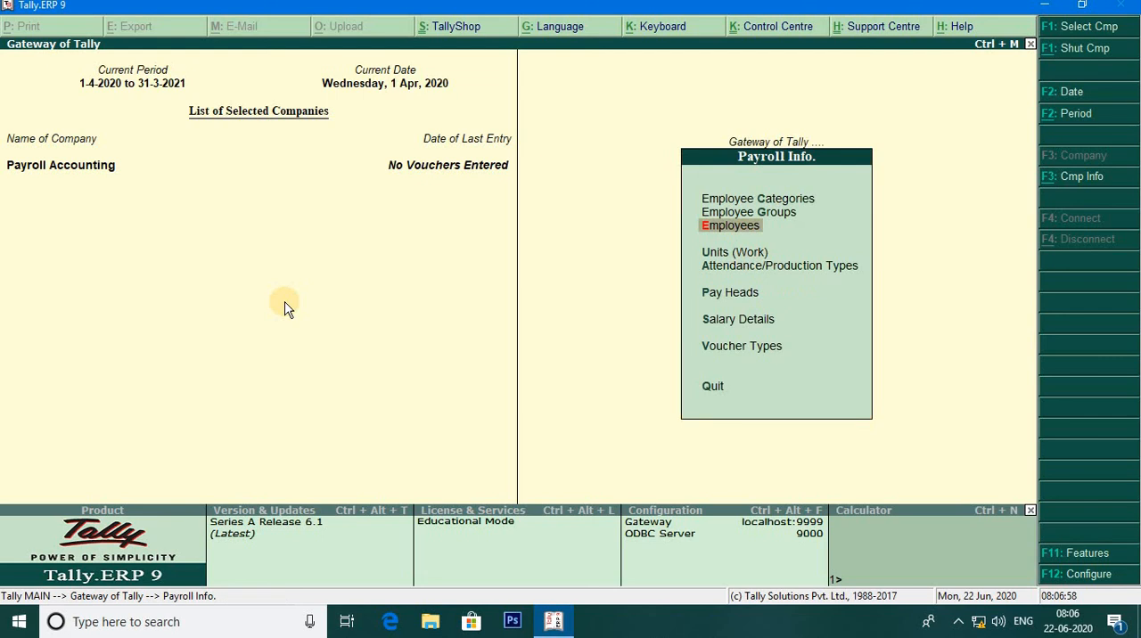